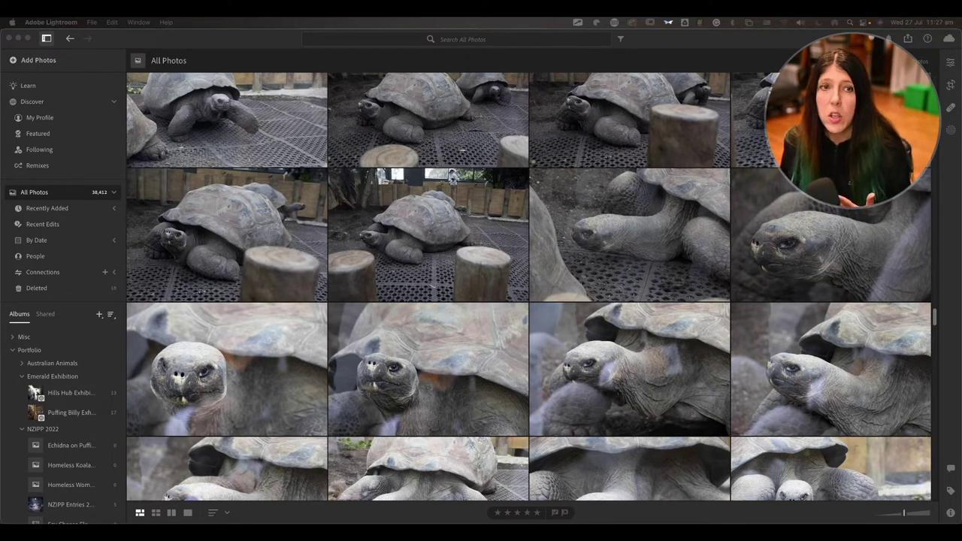
Paint black over the meerkat's head on Layer 1, toggling the layer to compare.
{"action": "scroll", "coordinate": [242, 253], "scroll_direction": "down", "scroll_amount": 10}
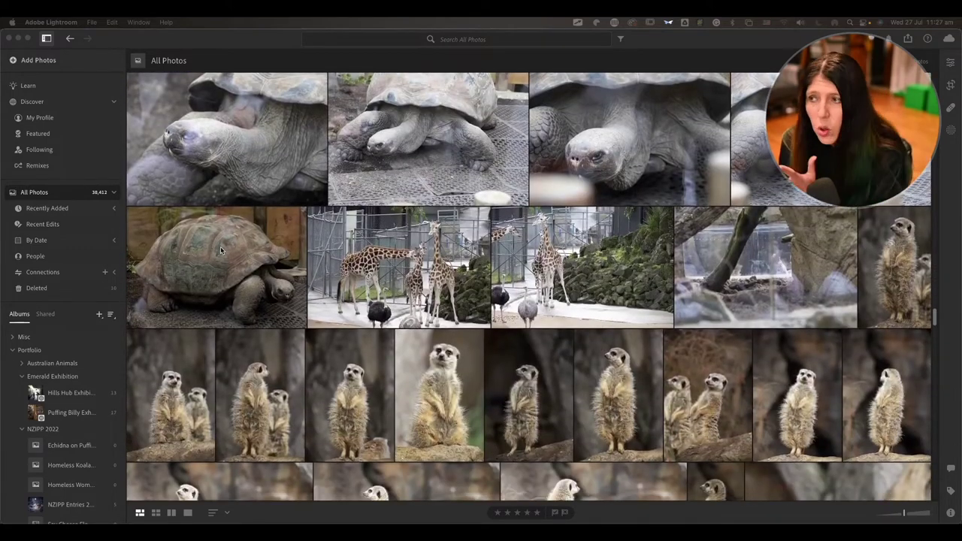
{"action": "scroll", "coordinate": [222, 248], "scroll_direction": "down", "scroll_amount": 2}
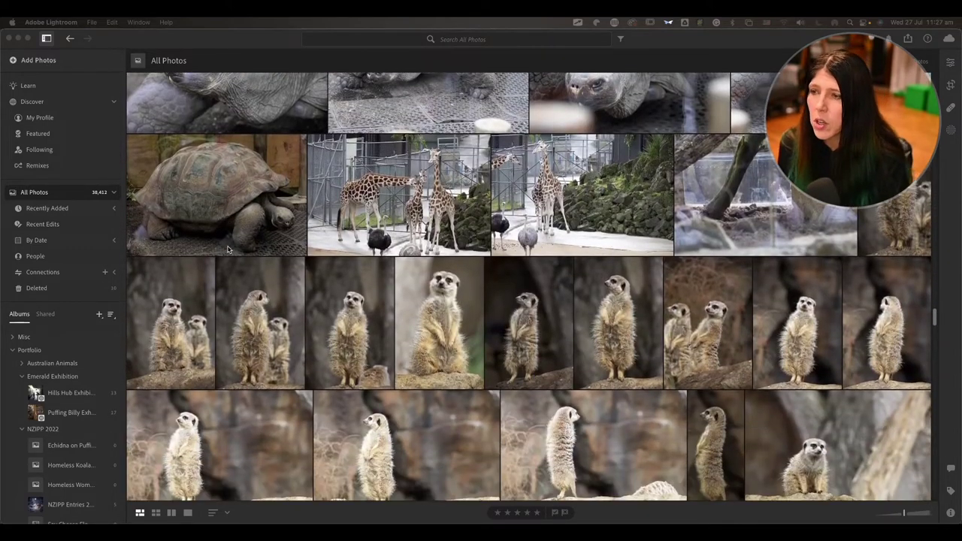
{"action": "scroll", "coordinate": [229, 250], "scroll_direction": "down", "scroll_amount": 10}
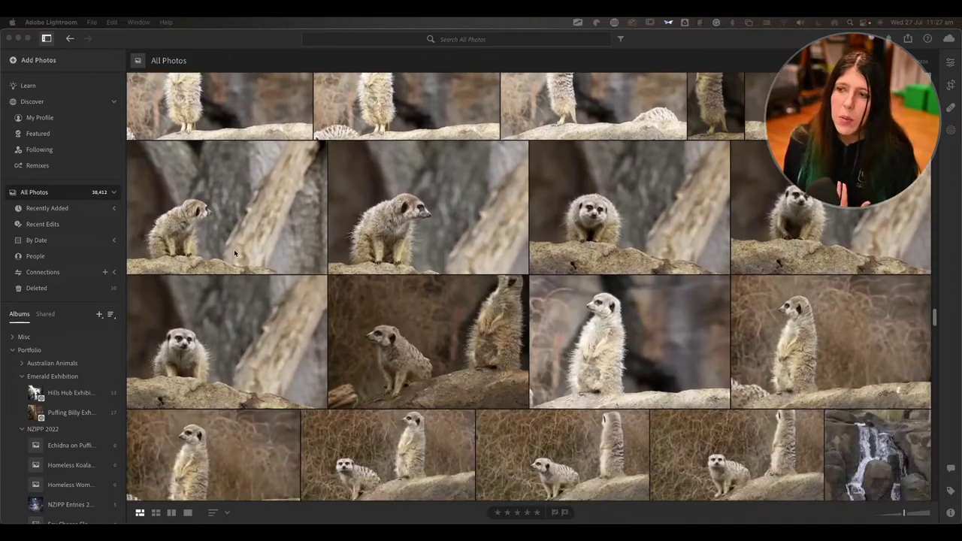
{"action": "scroll", "coordinate": [234, 253], "scroll_direction": "down", "scroll_amount": 2}
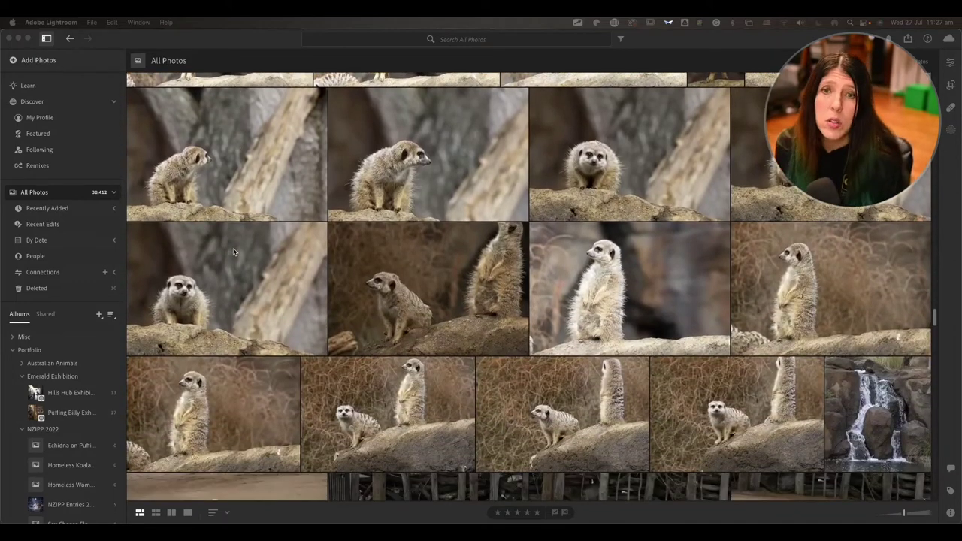
{"action": "scroll", "coordinate": [251, 260], "scroll_direction": "up", "scroll_amount": 3}
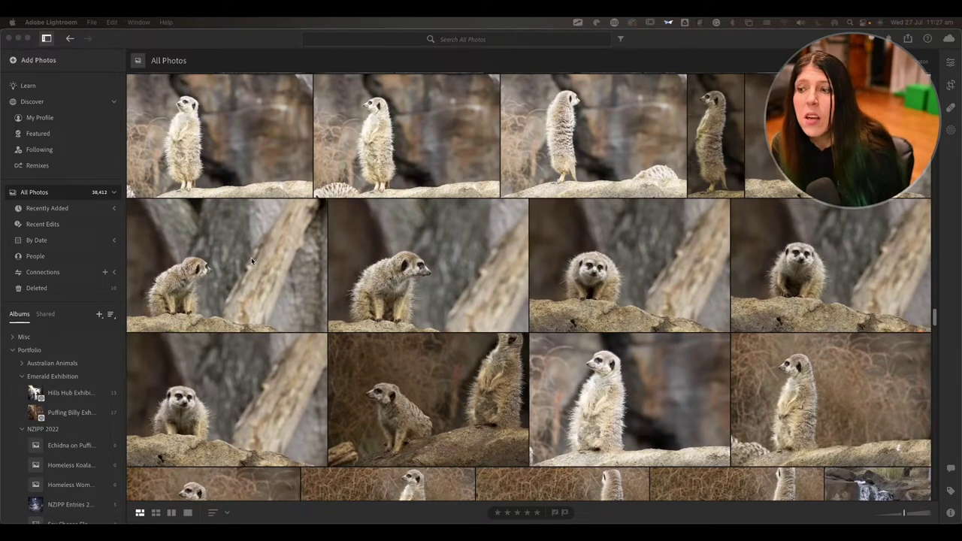
{"action": "scroll", "coordinate": [251, 261], "scroll_direction": "up", "scroll_amount": 2}
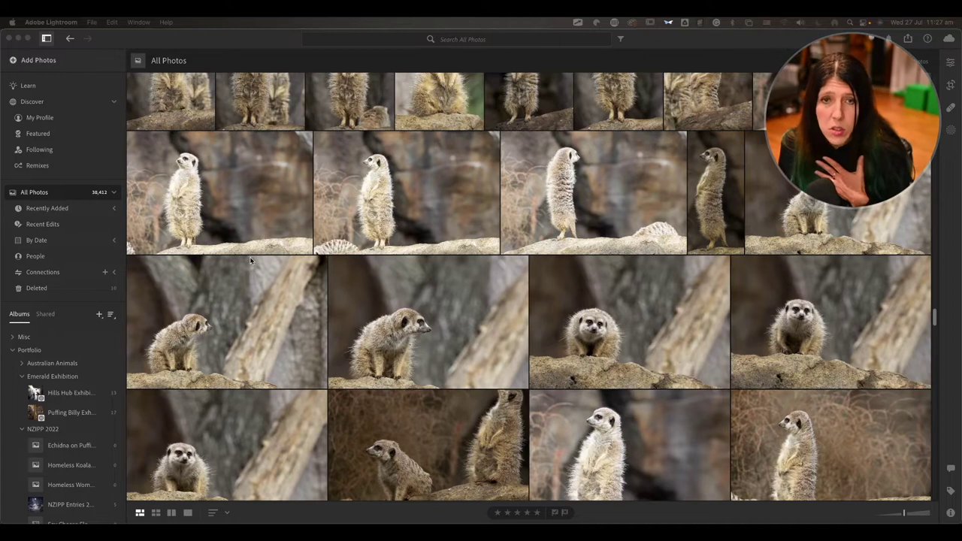
{"action": "scroll", "coordinate": [251, 260], "scroll_direction": "up", "scroll_amount": 10}
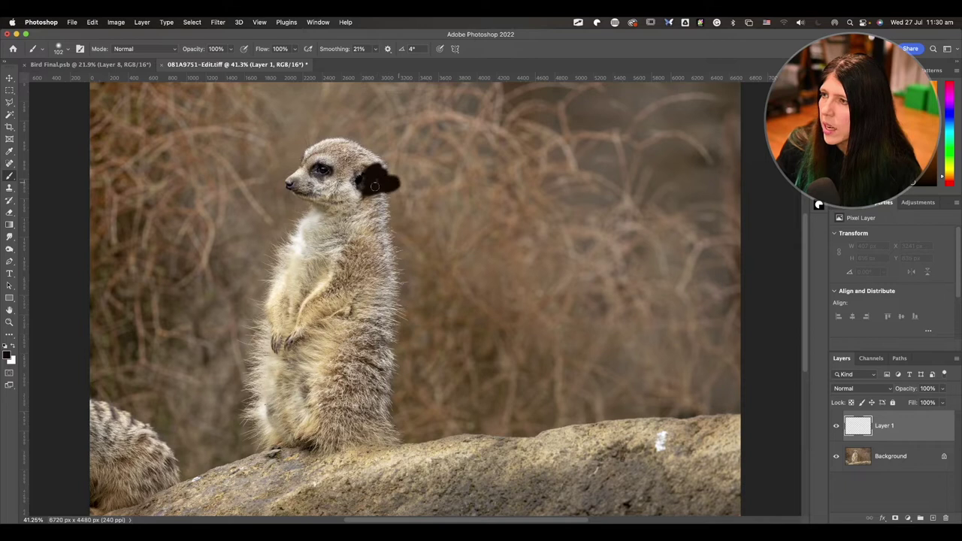
{"action": "mouse_move", "coordinate": [374, 184]}
{"action": "left_mouse_down"}
{"action": "mouse_move", "coordinate": [380, 169]}
{"action": "mouse_move", "coordinate": [378, 191]}
{"action": "left_mouse_up"}
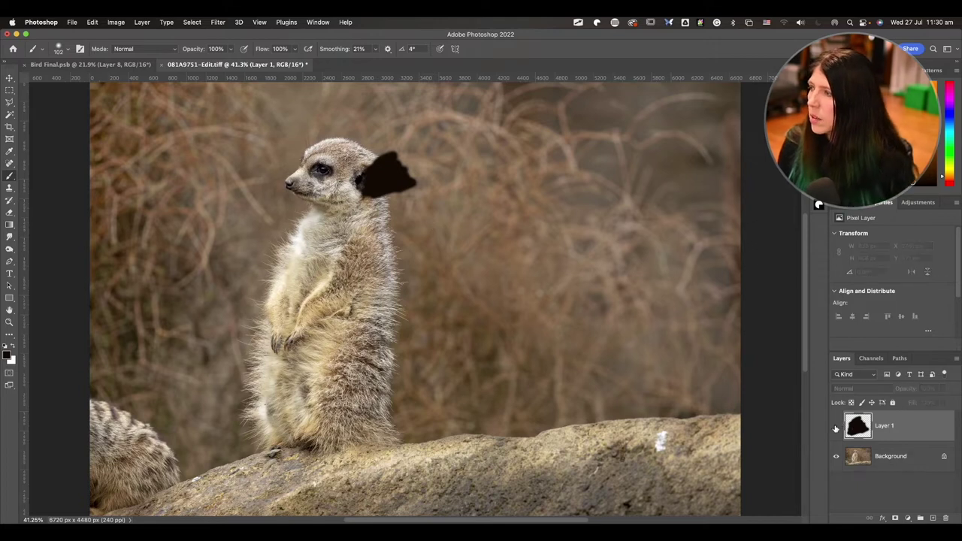
{"action": "left_click", "coordinate": [835, 426]}
{"action": "left_click", "coordinate": [834, 426]}
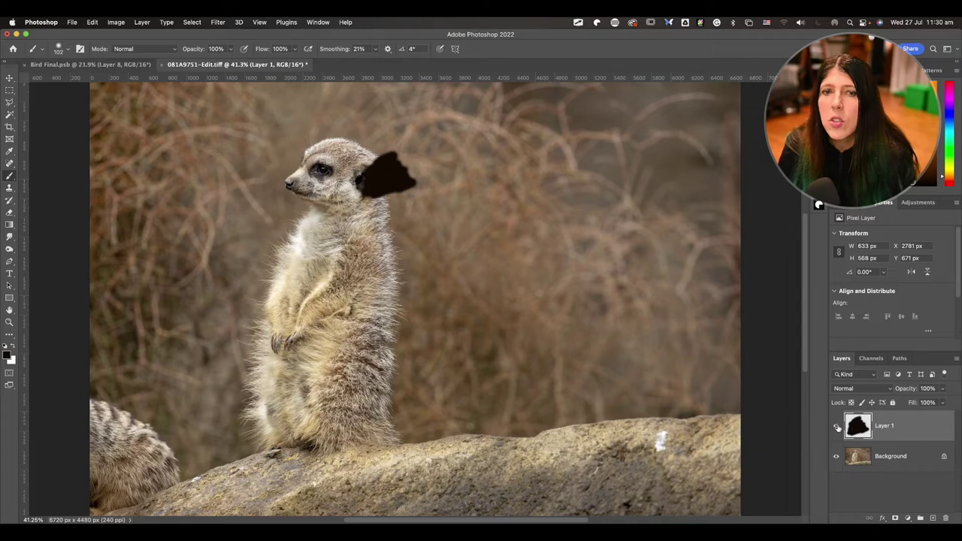
Set Layer 1 to Soft Light and paint darkening down the meerkat's back edge.
{"action": "left_click", "coordinate": [864, 388]}
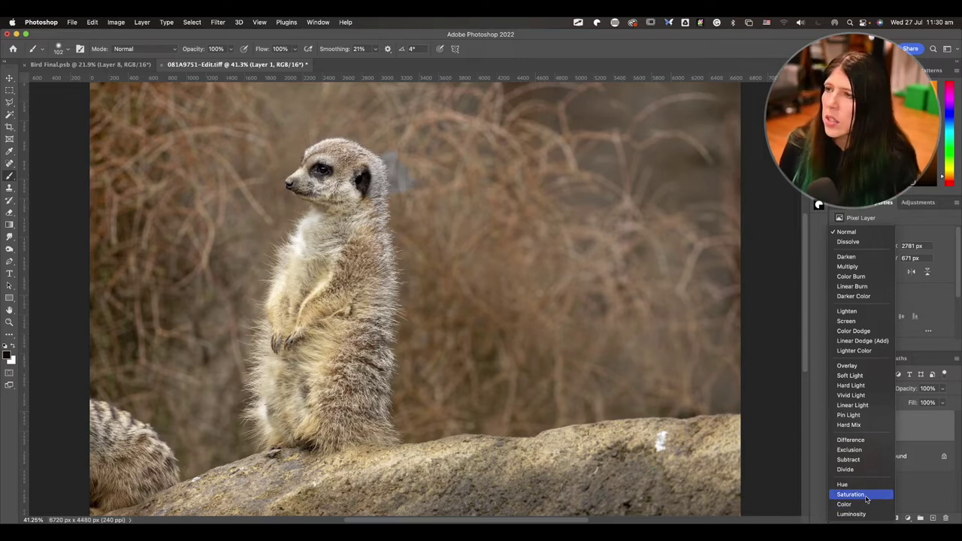
{"action": "left_click", "coordinate": [857, 375]}
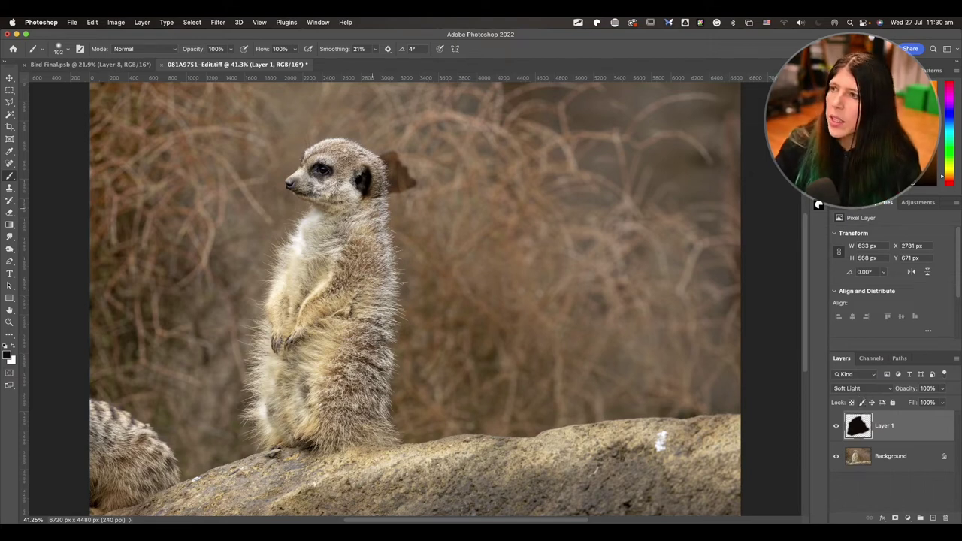
{"action": "left_click_drag", "start_coordinate": [375, 214], "coordinate": [392, 331]}
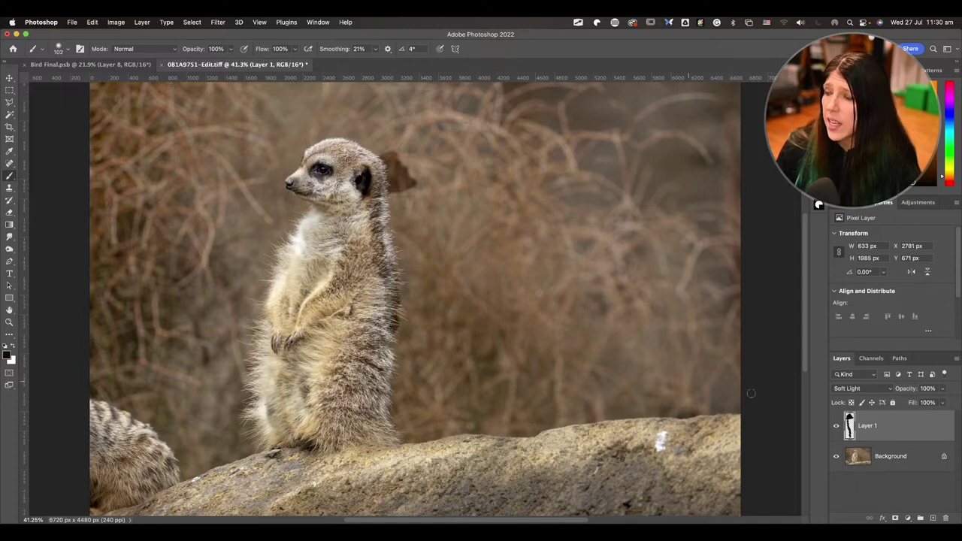
{"action": "left_click", "coordinate": [875, 388]}
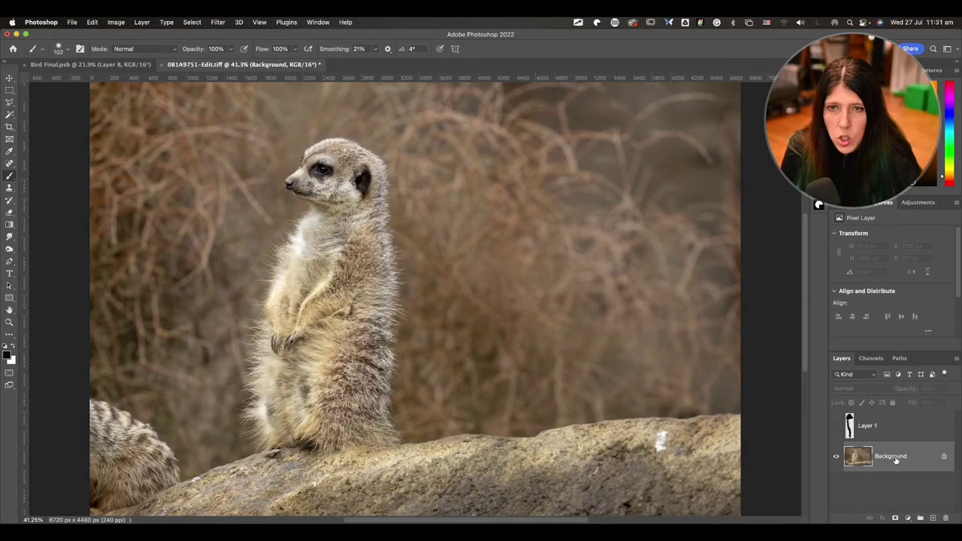
Add a Levels layer with lowered output white and midtones at 0.93, then select Background.
{"action": "left_click", "coordinate": [907, 518]}
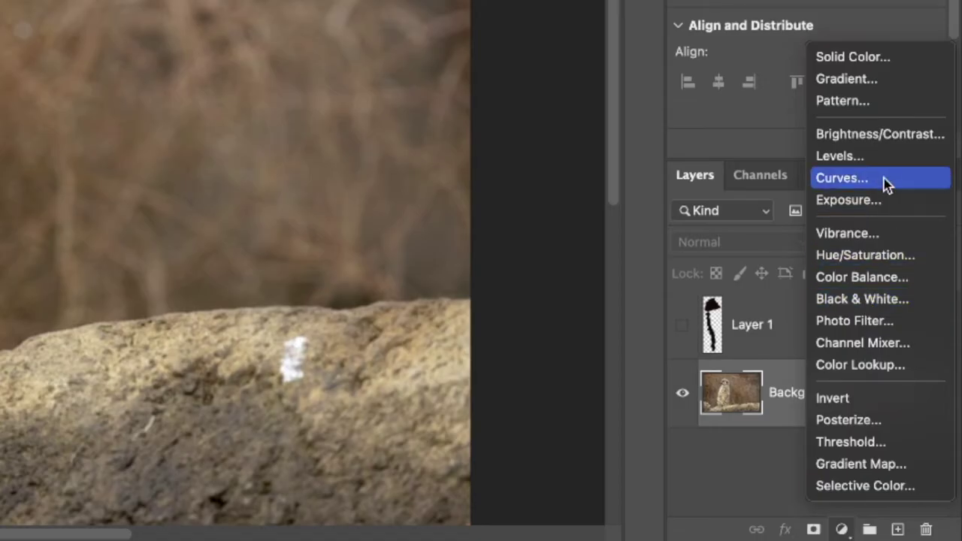
{"action": "left_click", "coordinate": [878, 158]}
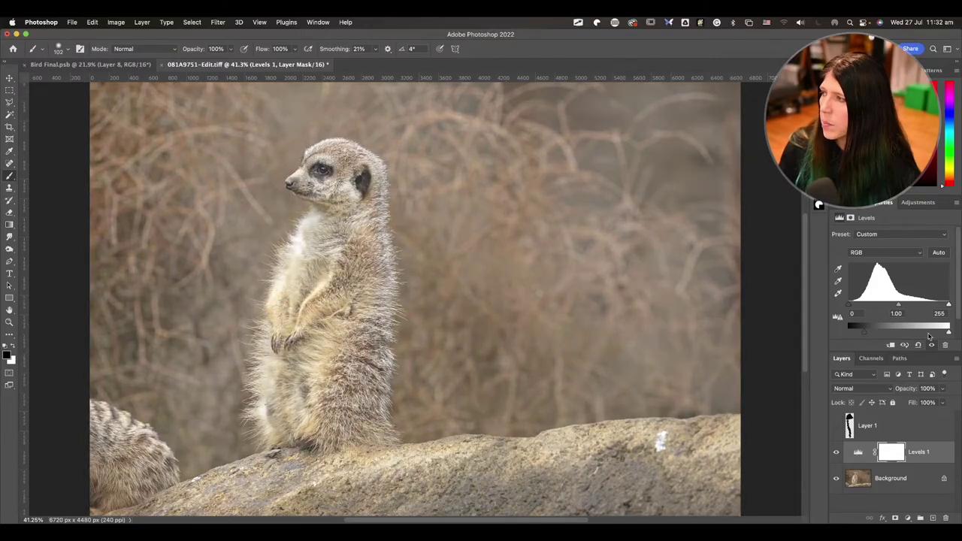
{"action": "left_click_drag", "start_coordinate": [930, 334], "coordinate": [888, 330]}
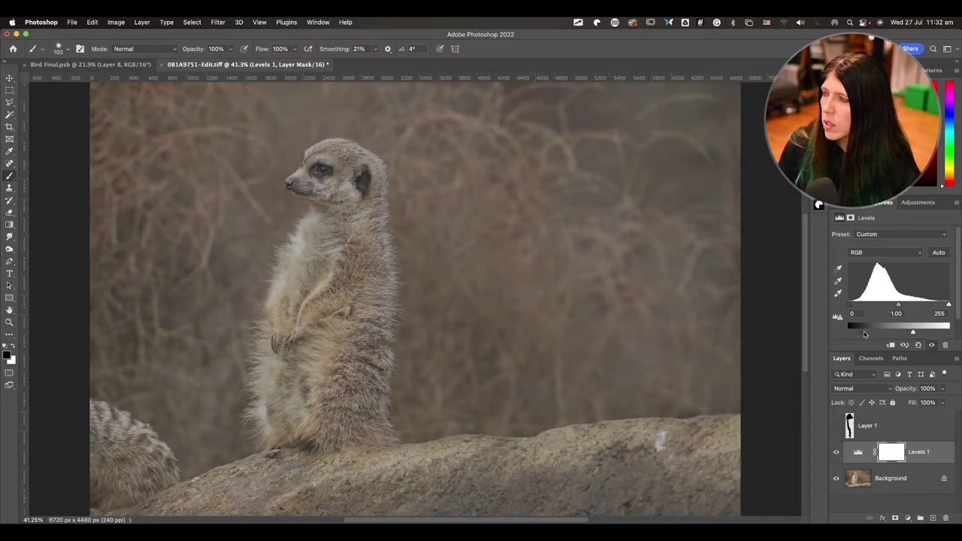
{"action": "left_click_drag", "start_coordinate": [897, 307], "coordinate": [935, 332]}
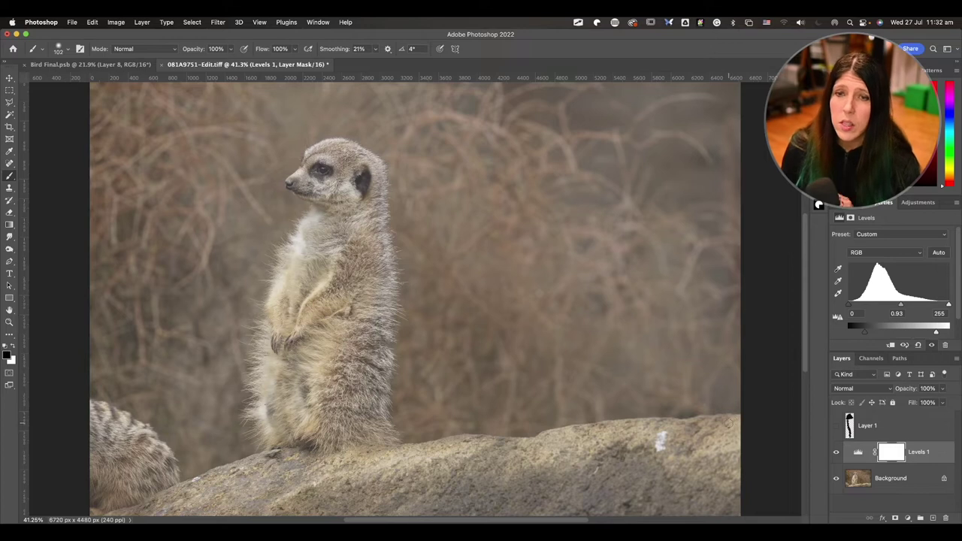
{"action": "left_click", "coordinate": [907, 478]}
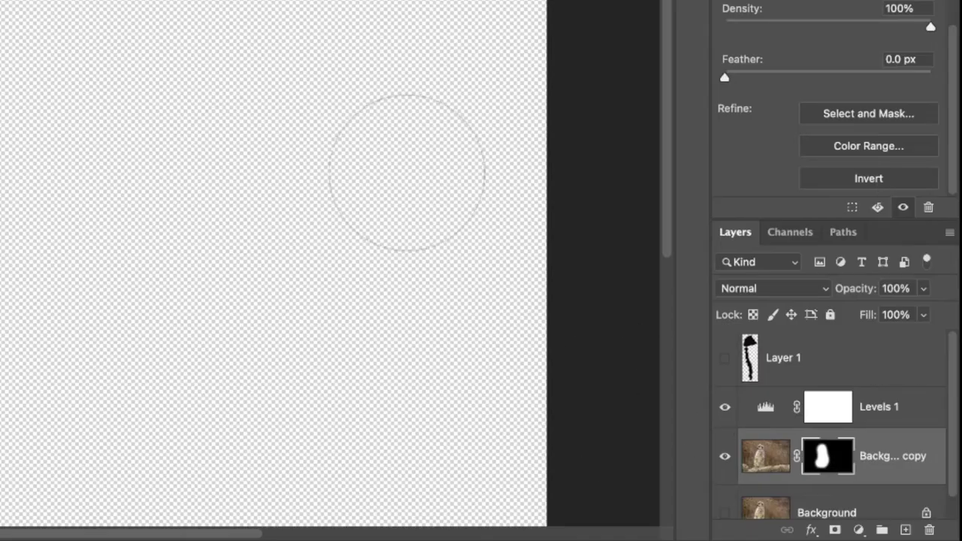
Clip Levels 1 to the masked Background copy and turn the Background layer back on.
{"action": "left_click", "coordinate": [760, 467]}
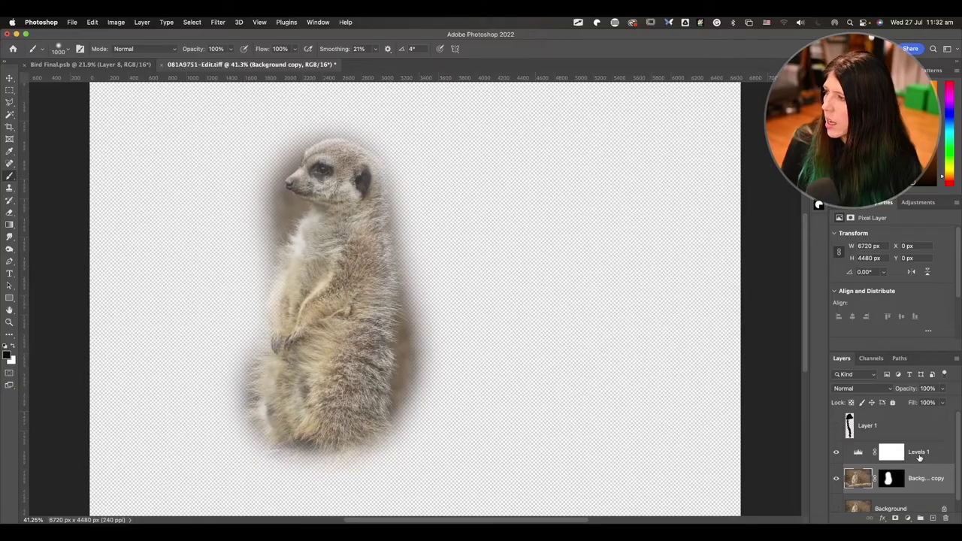
{"action": "left_click", "coordinate": [872, 407]}
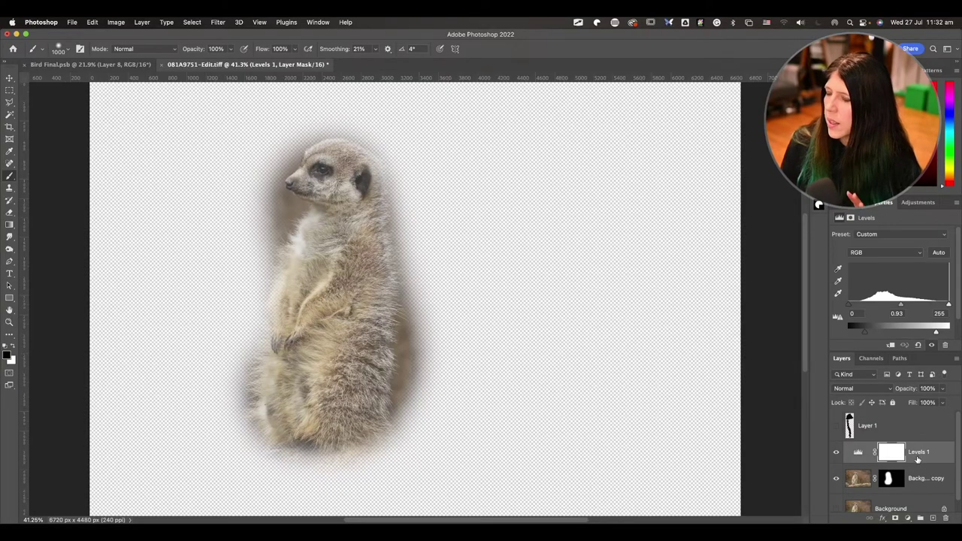
{"action": "right_click", "coordinate": [916, 458]}
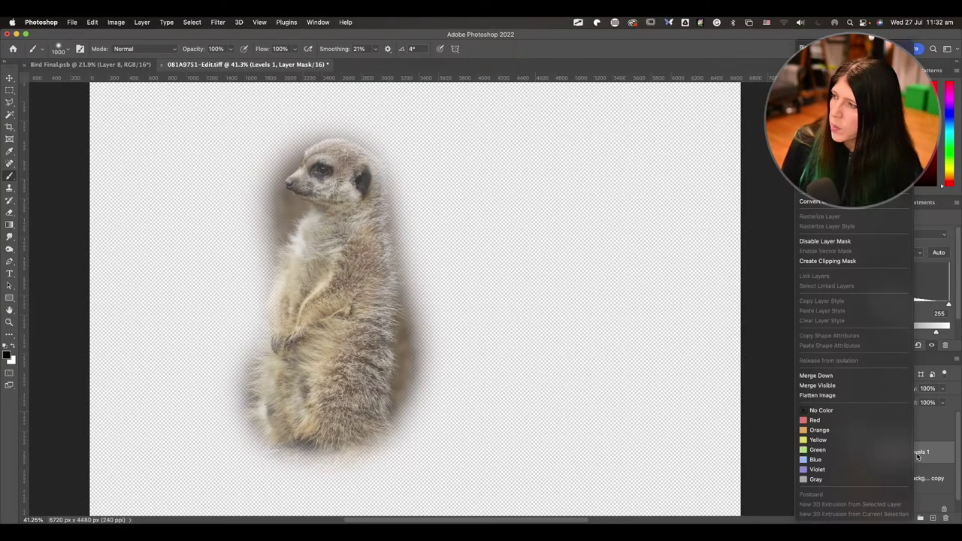
{"action": "left_click", "coordinate": [877, 263]}
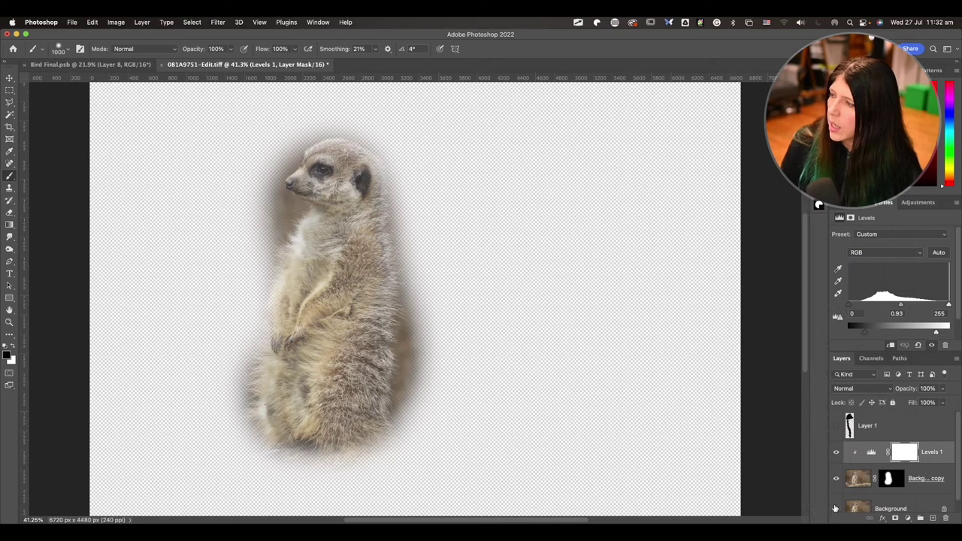
{"action": "left_click", "coordinate": [834, 508]}
Set Levels 1 RGB midtones to 0.64 and switch its channel to Red.
{"action": "left_click", "coordinate": [904, 451]}
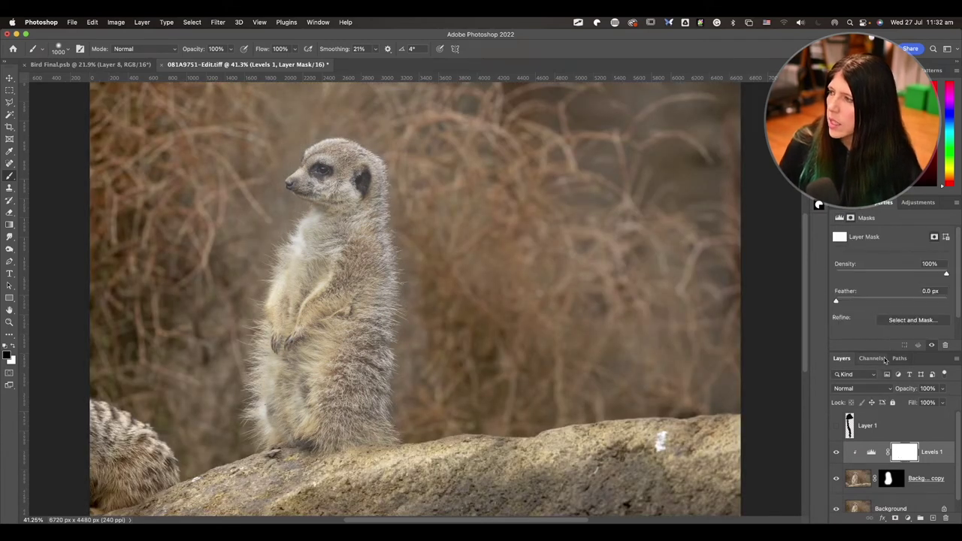
{"action": "left_click", "coordinate": [890, 478]}
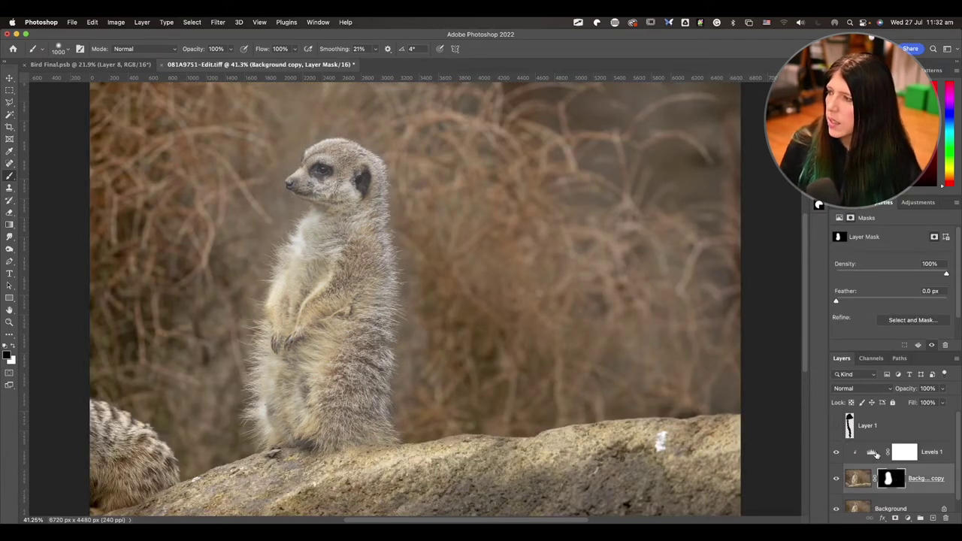
{"action": "left_click", "coordinate": [875, 454]}
{"action": "left_click_drag", "start_coordinate": [912, 304], "coordinate": [872, 305]}
{"action": "left_click", "coordinate": [883, 252]}
{"action": "left_click", "coordinate": [876, 264]}
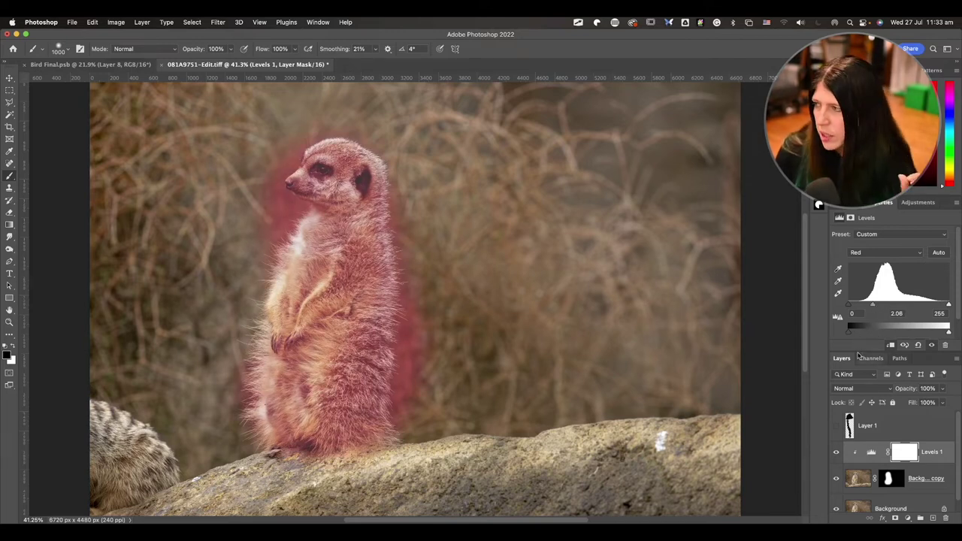
Open the Create Adjustment Layer menu once the Red midtones are at 2.06.
{"action": "left_click", "coordinate": [908, 518]}
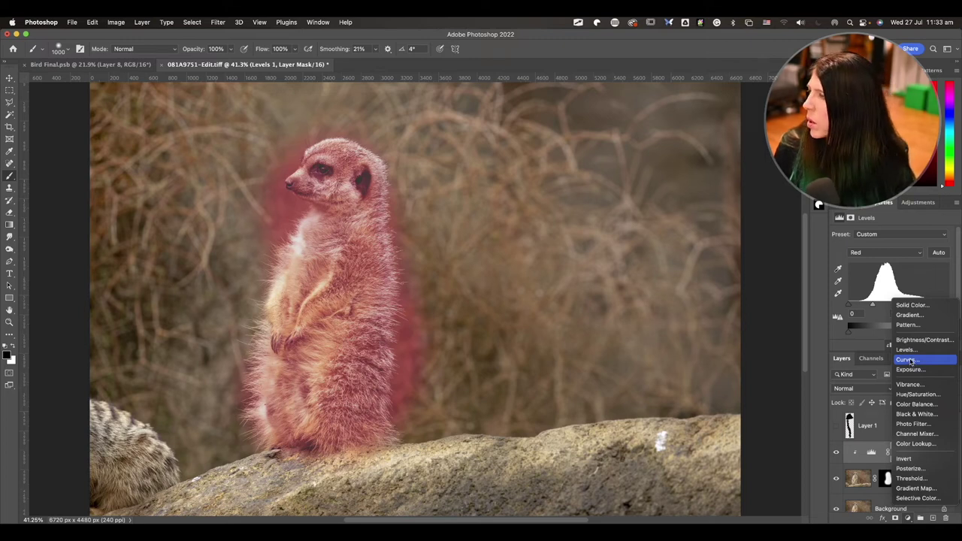
Add a Solid Color fill layer in an orange-brown colour.
{"action": "left_click", "coordinate": [931, 308]}
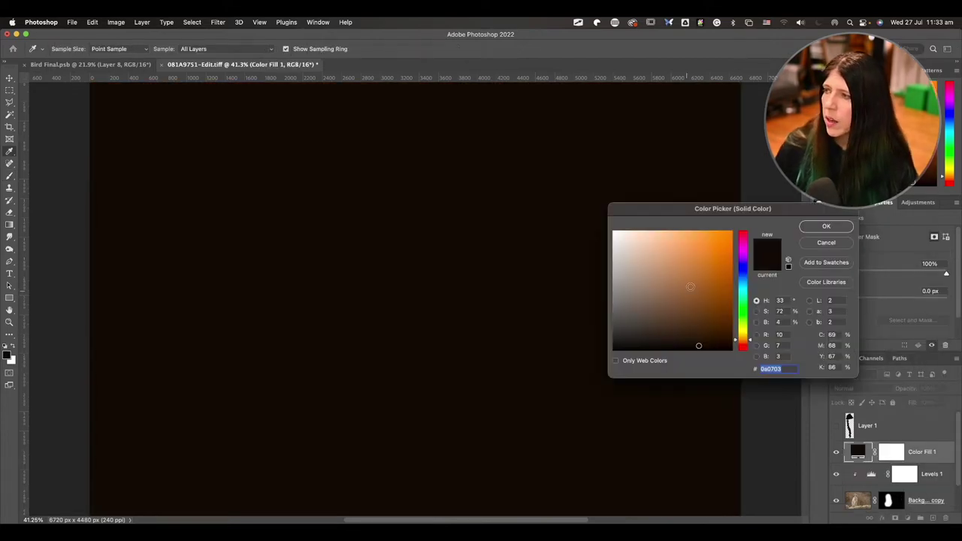
{"action": "left_click", "coordinate": [691, 284]}
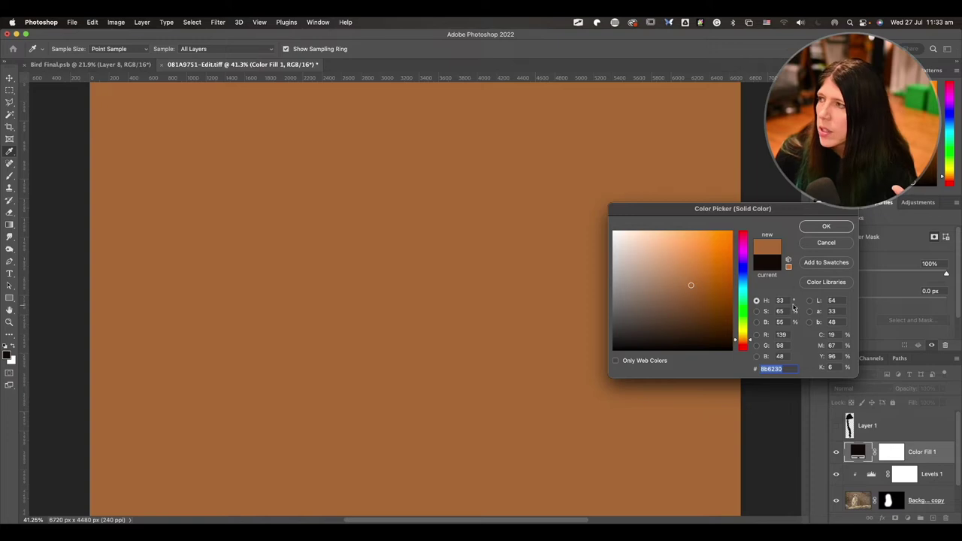
{"action": "left_click", "coordinate": [826, 226]}
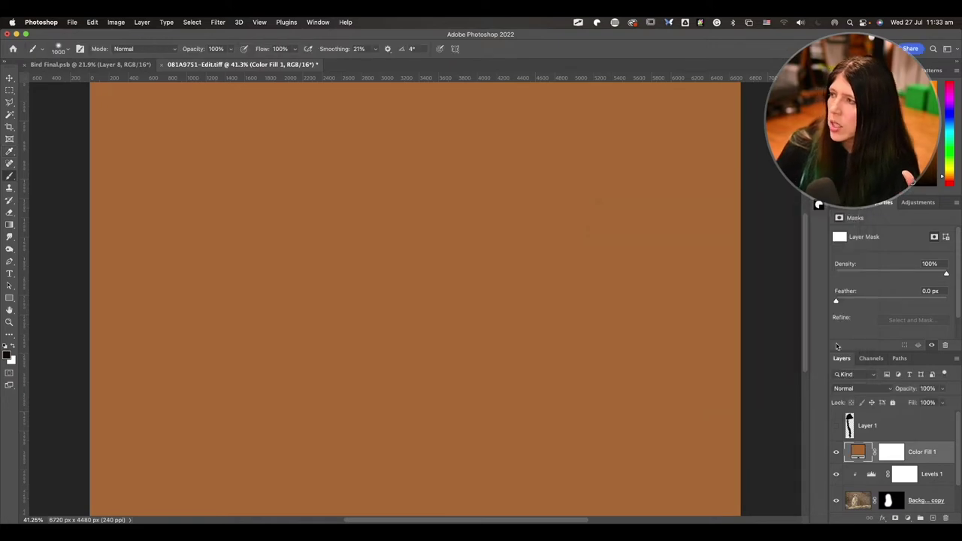
Try Color blending on Color Fill 1, return it to Normal, and lower opacity to 13%.
{"action": "left_click", "coordinate": [875, 391]}
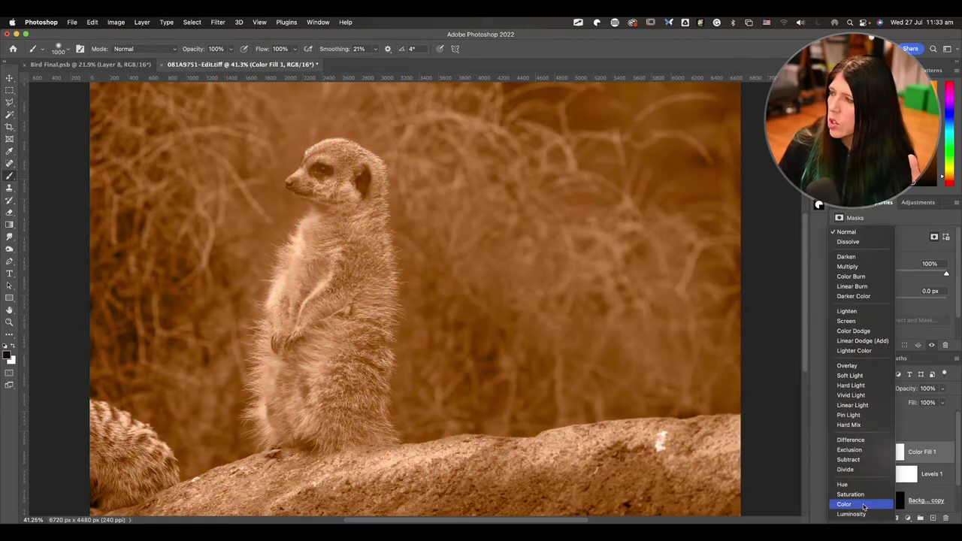
{"action": "left_click", "coordinate": [862, 505]}
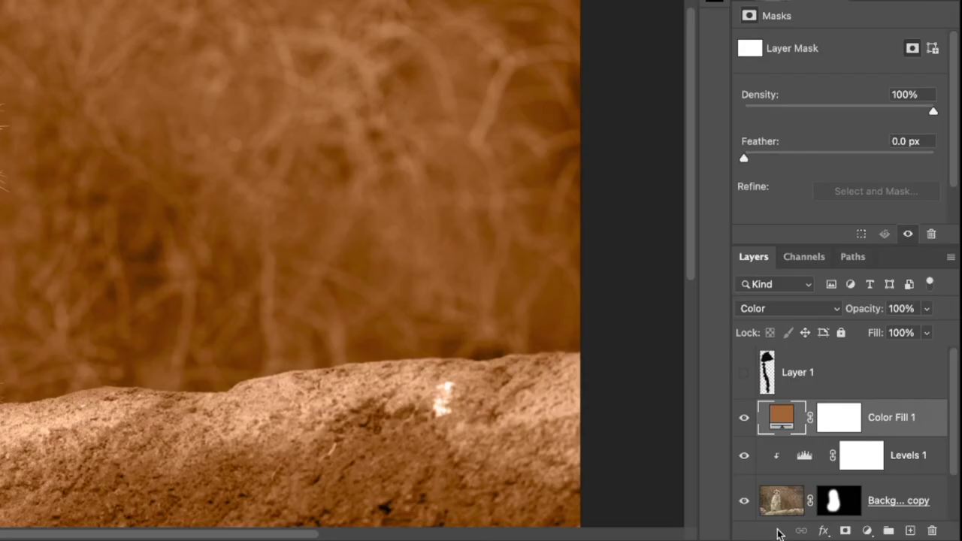
{"action": "left_click", "coordinate": [799, 310]}
{"action": "left_click", "coordinate": [755, 11]}
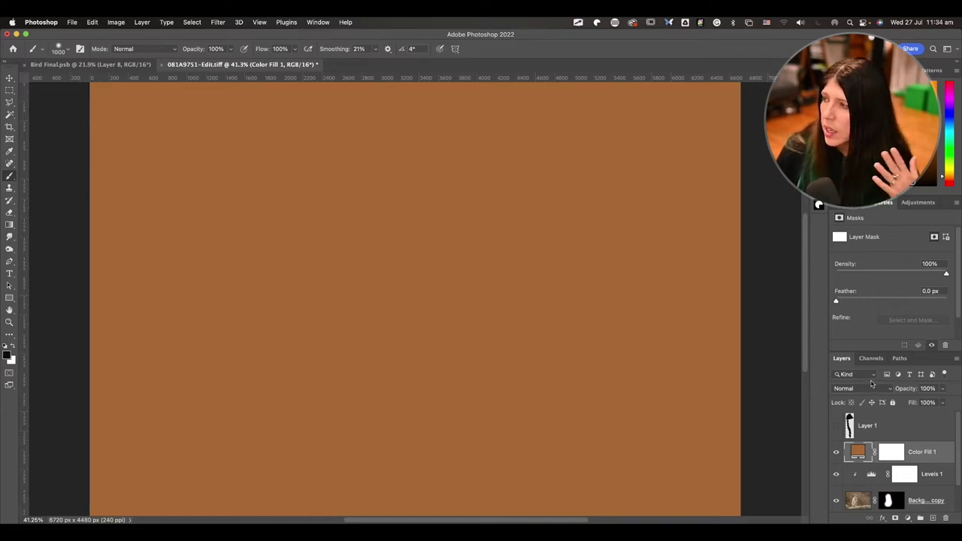
{"action": "left_click", "coordinate": [943, 389]}
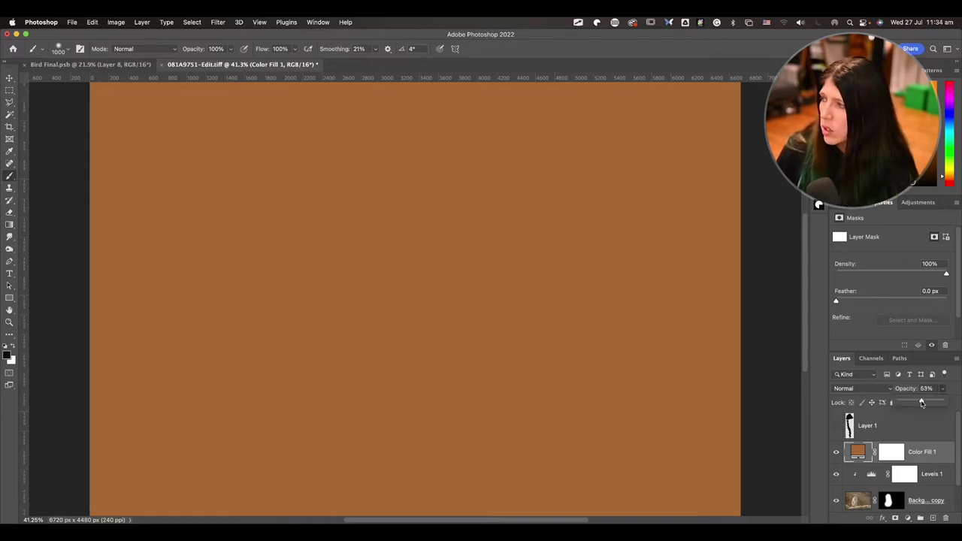
{"action": "left_click", "coordinate": [909, 403]}
{"action": "left_click_drag", "start_coordinate": [909, 403], "coordinate": [904, 402]}
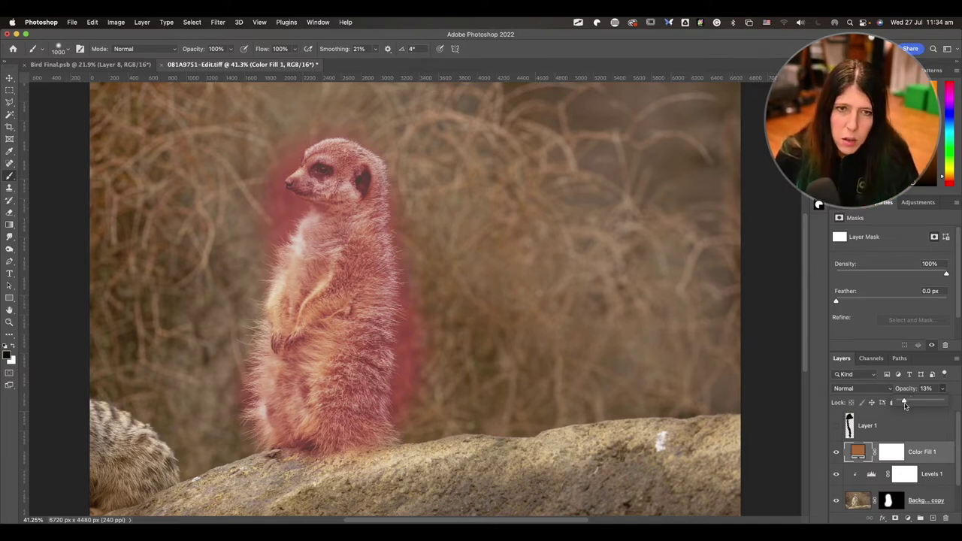
Raise Color Fill 1's opacity back up to about 92%.
{"action": "left_click_drag", "start_coordinate": [906, 402], "coordinate": [939, 403]}
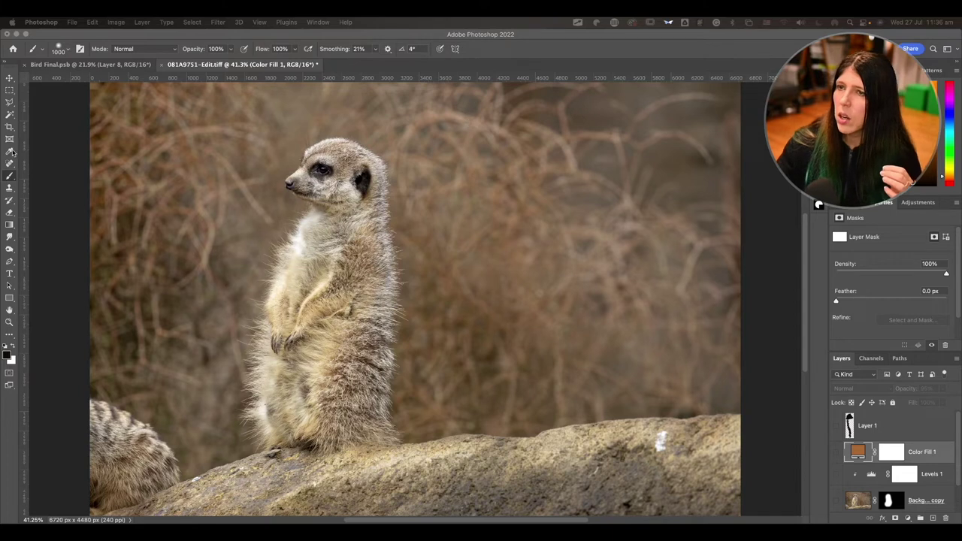
Choose the Spindly Tree brush, enlarge it, stamp a trial tree beside the meerkat, then undo it.
{"action": "left_click", "coordinate": [67, 50]}
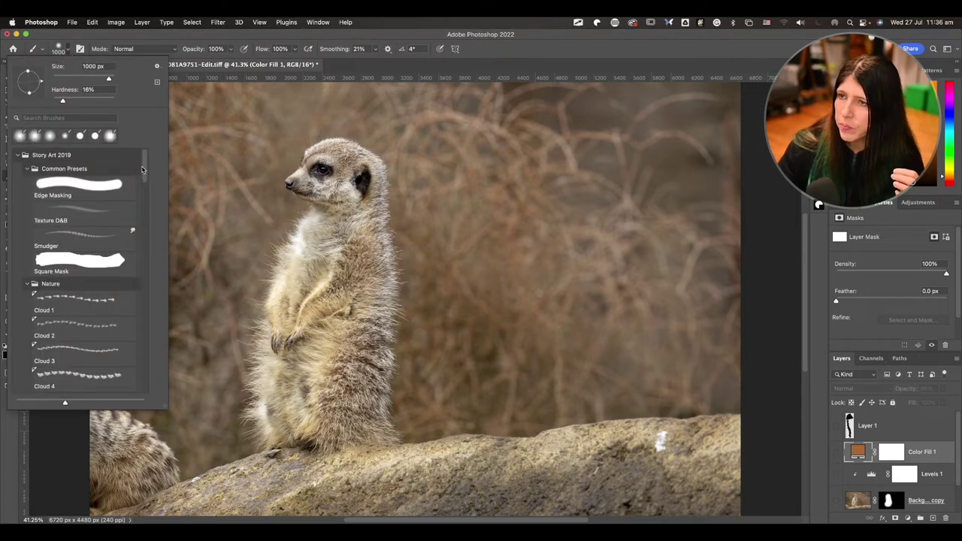
{"action": "left_click_drag", "start_coordinate": [147, 173], "coordinate": [147, 220]}
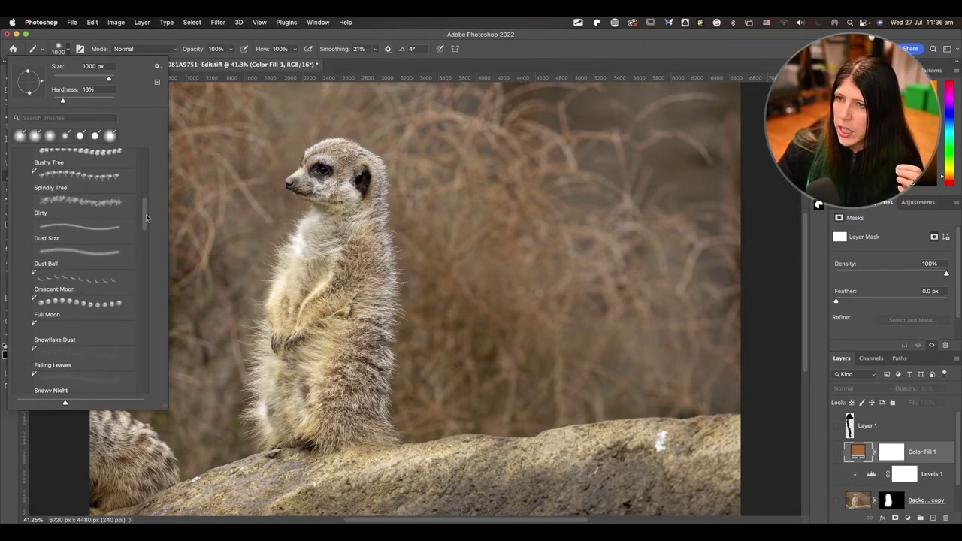
{"action": "left_click", "coordinate": [95, 189]}
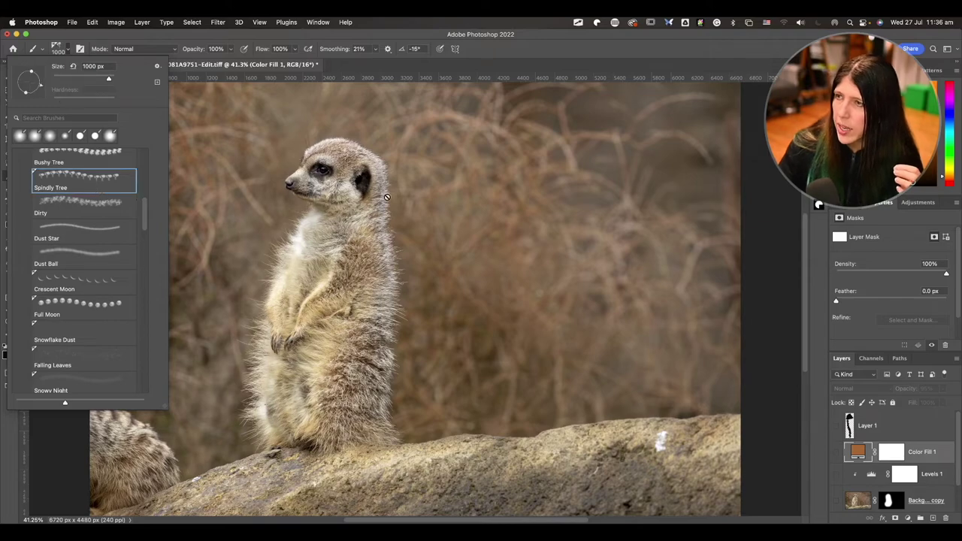
{"action": "key", "text": "bracketright"}
{"action": "key", "text": "bracketright"}
{"action": "key", "text": "bracketright"}
{"action": "key", "text": "bracketright"}
{"action": "key", "text": "bracketright"}
{"action": "key", "text": "bracketright"}
{"action": "key", "text": "bracketright"}
{"action": "key", "text": "bracketright"}
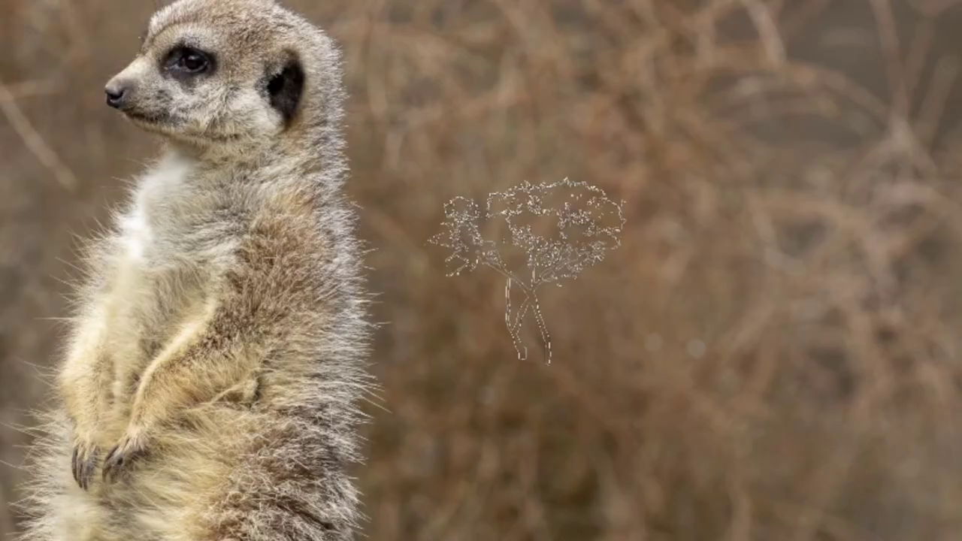
{"action": "key", "text": "bracketright"}
{"action": "key", "text": "bracketright"}
{"action": "key", "text": "bracketright"}
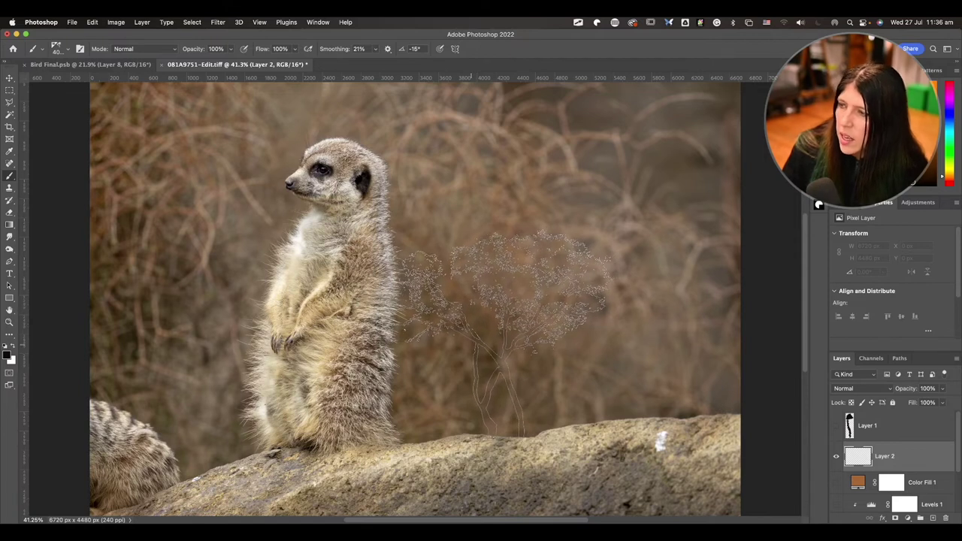
{"action": "left_click", "coordinate": [509, 334]}
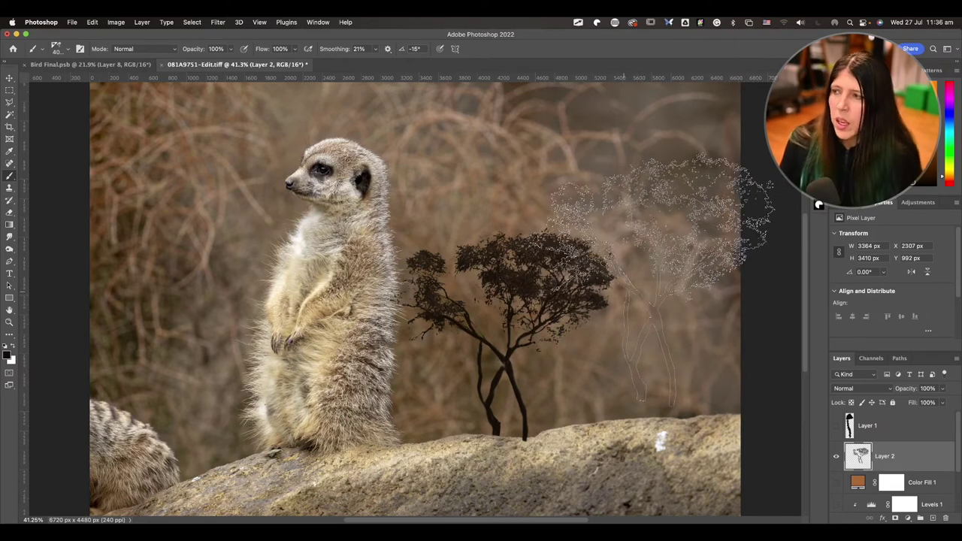
{"action": "key", "text": "super+z"}
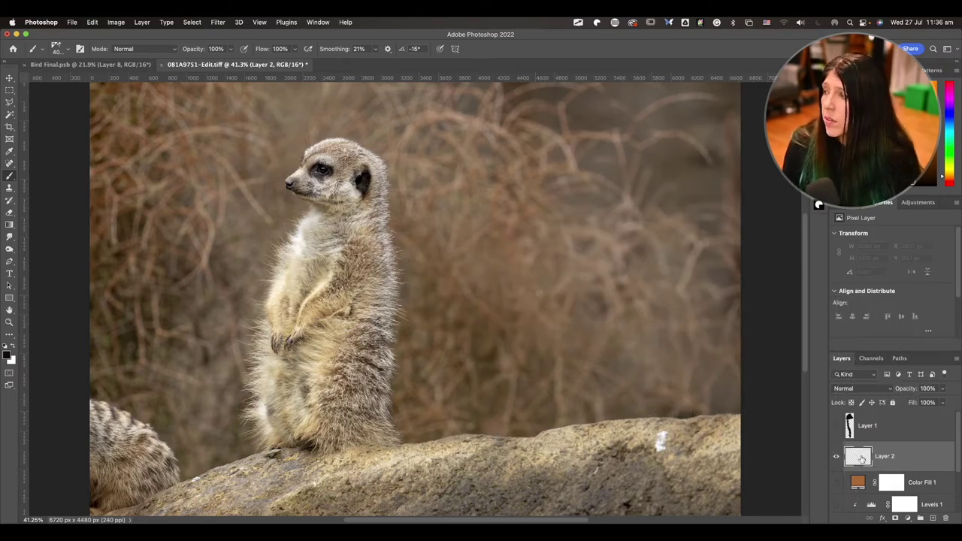
Add Levels 2 darkening output, invert its mask, fill the tree selection white, then lighten slightly.
{"action": "left_click", "coordinate": [907, 517]}
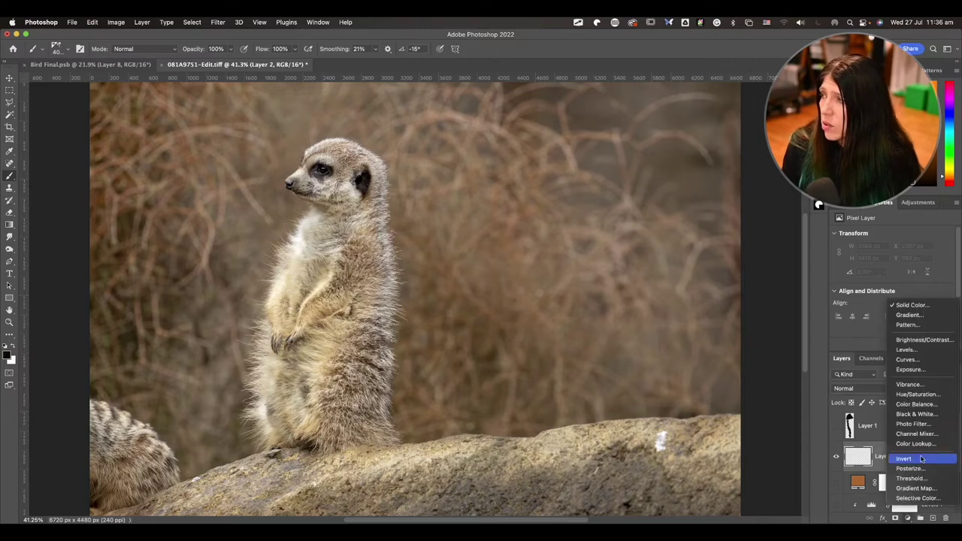
{"action": "left_click", "coordinate": [927, 353]}
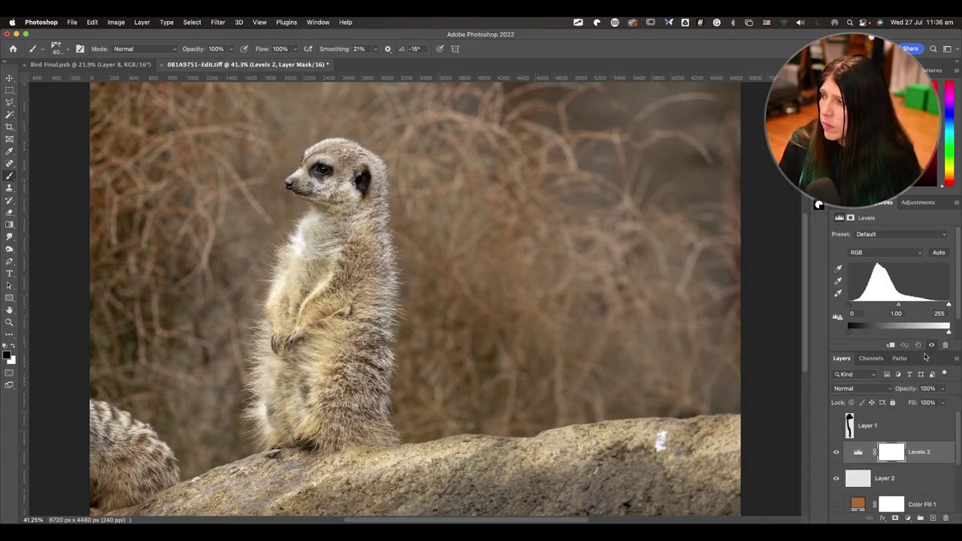
{"action": "left_click_drag", "start_coordinate": [948, 333], "coordinate": [853, 334]}
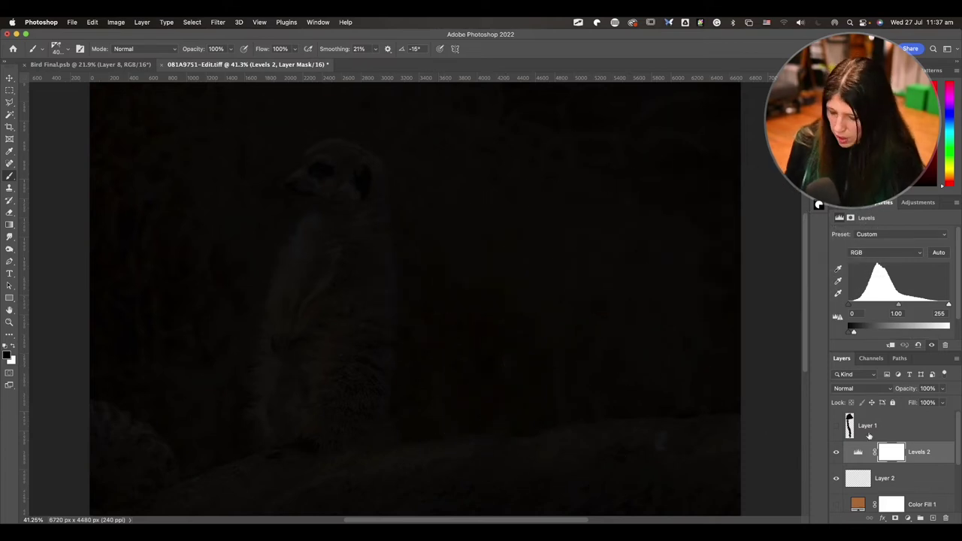
{"action": "key", "text": "super+i"}
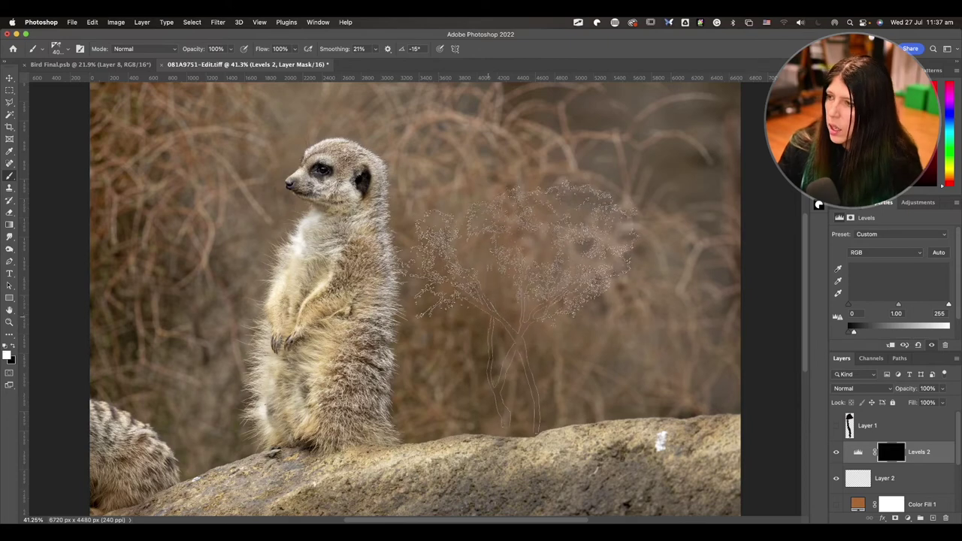
{"action": "key", "text": "alt+BackSpace"}
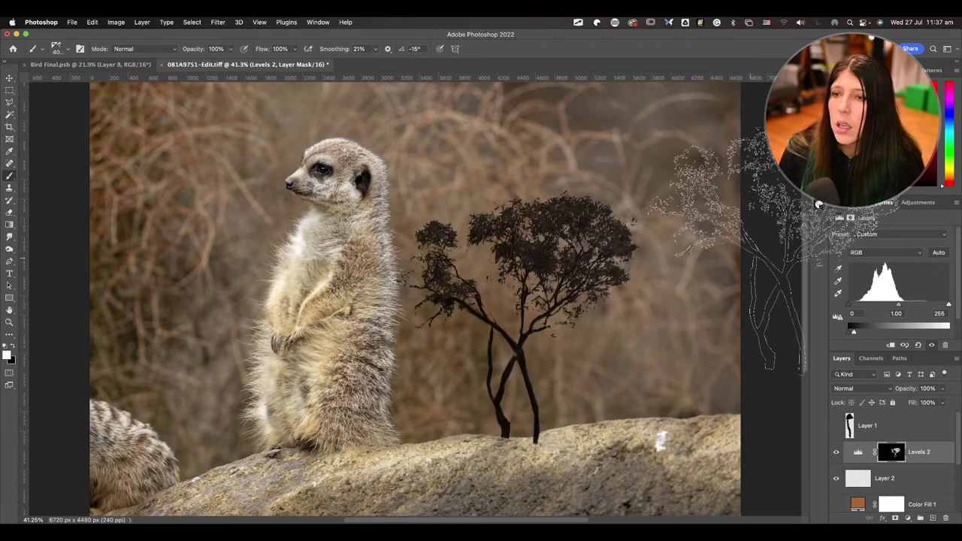
{"action": "key", "text": "super+d"}
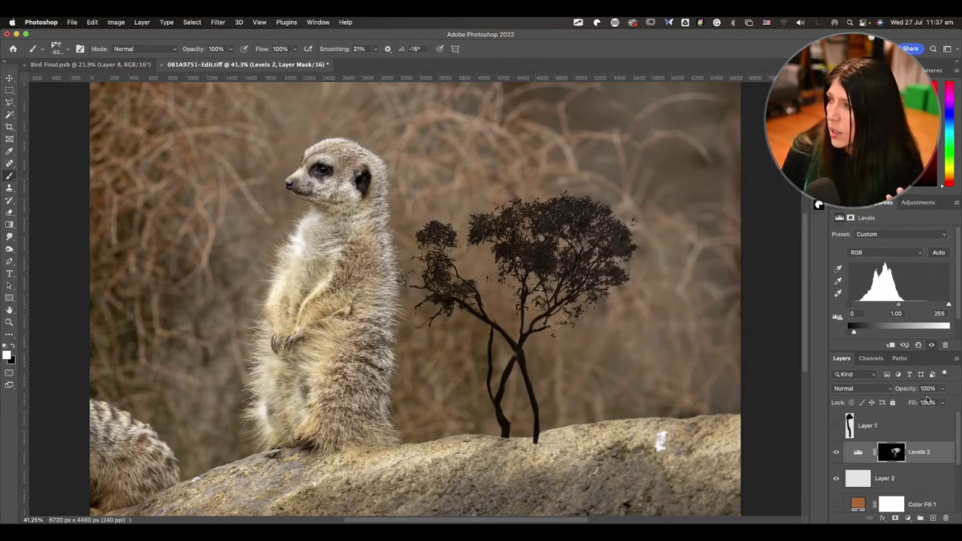
{"action": "left_click_drag", "start_coordinate": [863, 335], "coordinate": [917, 303]}
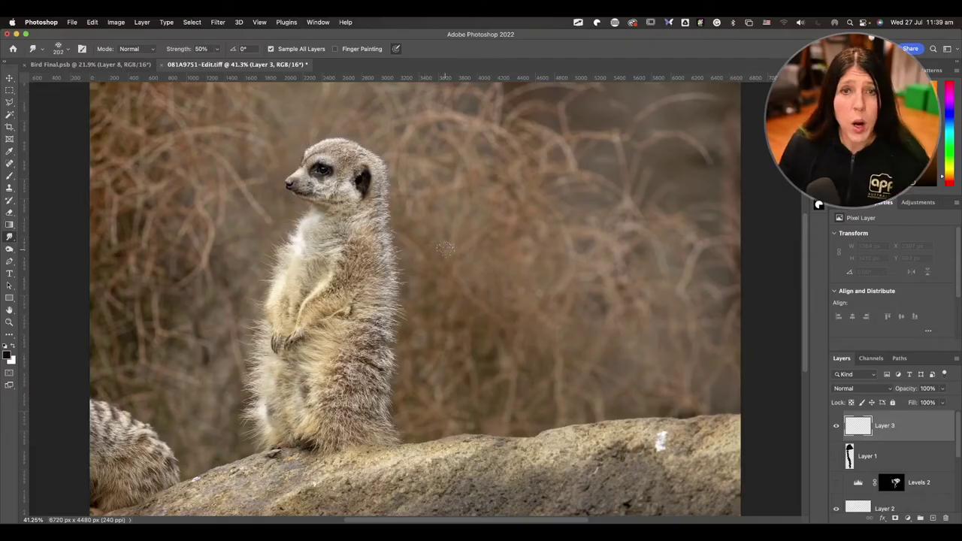
Set the smudge brush to 175 and smudge a fur streak near the meerkat's neck.
{"action": "key", "text": "bracketright"}
{"action": "key", "text": "bracketright"}
{"action": "key", "text": "bracketright"}
{"action": "key", "text": "bracketright"}
{"action": "key", "text": "bracketright"}
{"action": "key", "text": "bracketright"}
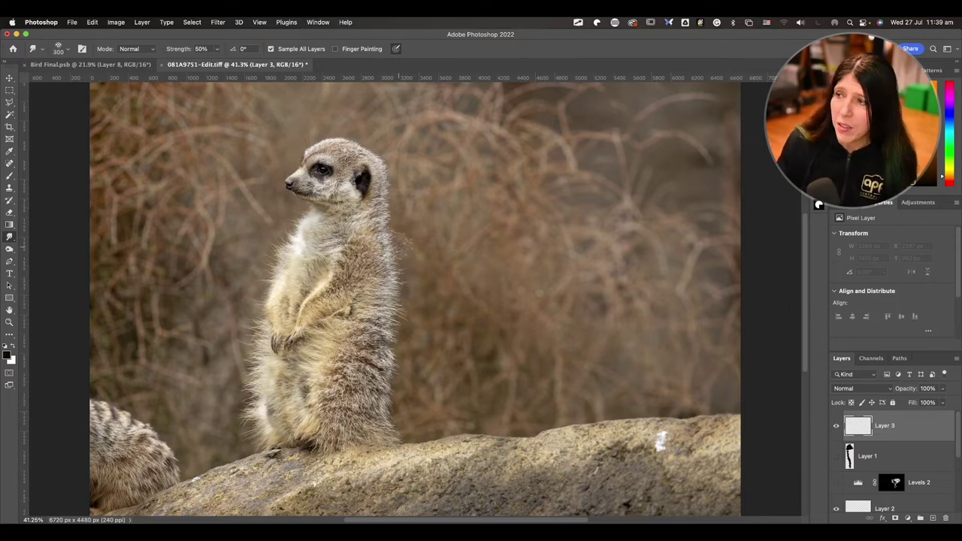
{"action": "key", "text": "bracketleft"}
{"action": "key", "text": "bracketleft"}
{"action": "key", "text": "bracketleft"}
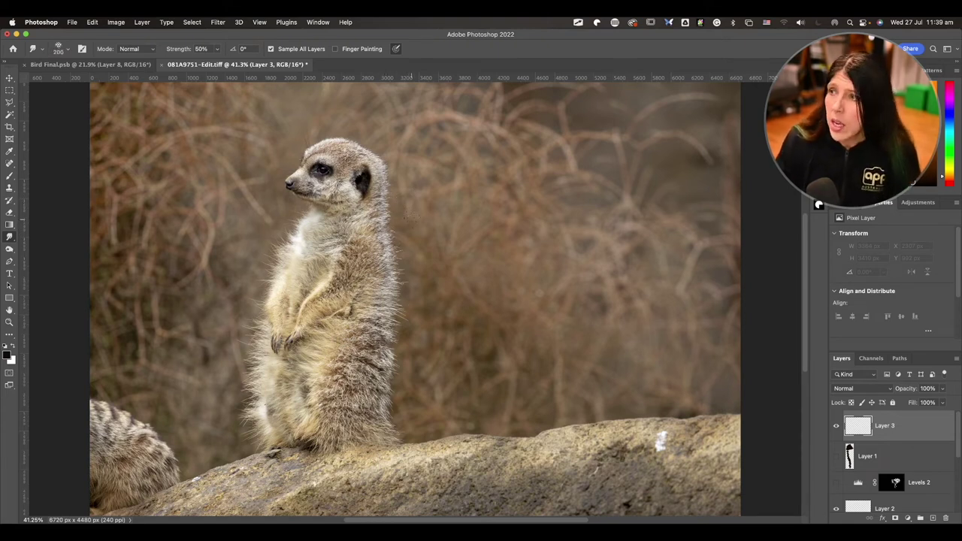
{"action": "left_click_drag", "start_coordinate": [387, 214], "coordinate": [425, 191]}
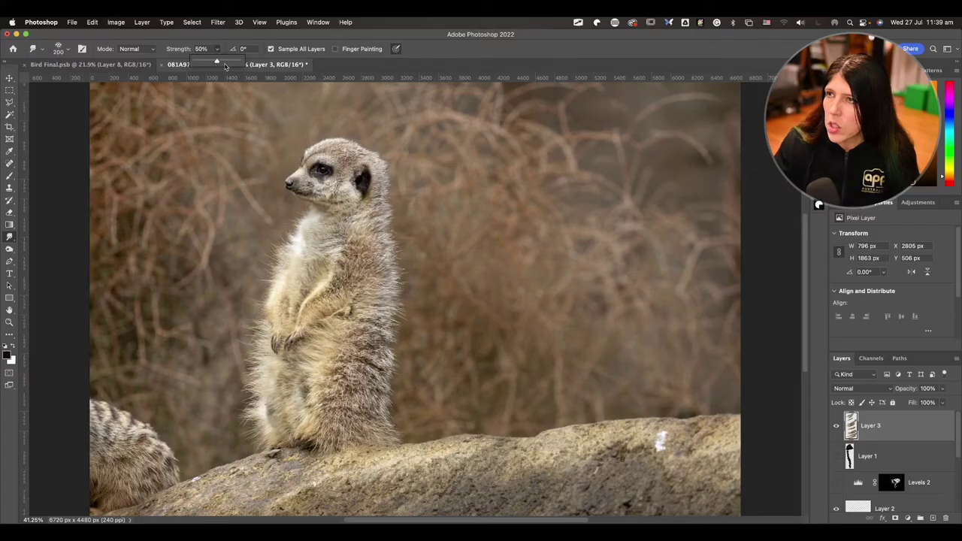
At 100% smudge strength, pull fur streaks out from the meerkat's belly and back.
{"action": "left_click_drag", "start_coordinate": [227, 60], "coordinate": [276, 54]}
{"action": "mouse_move", "coordinate": [375, 335]}
{"action": "left_mouse_down"}
{"action": "mouse_move", "coordinate": [422, 325]}
{"action": "mouse_move", "coordinate": [419, 346]}
{"action": "mouse_move", "coordinate": [423, 319]}
{"action": "left_mouse_up"}
{"action": "left_click_drag", "start_coordinate": [391, 290], "coordinate": [434, 277]}
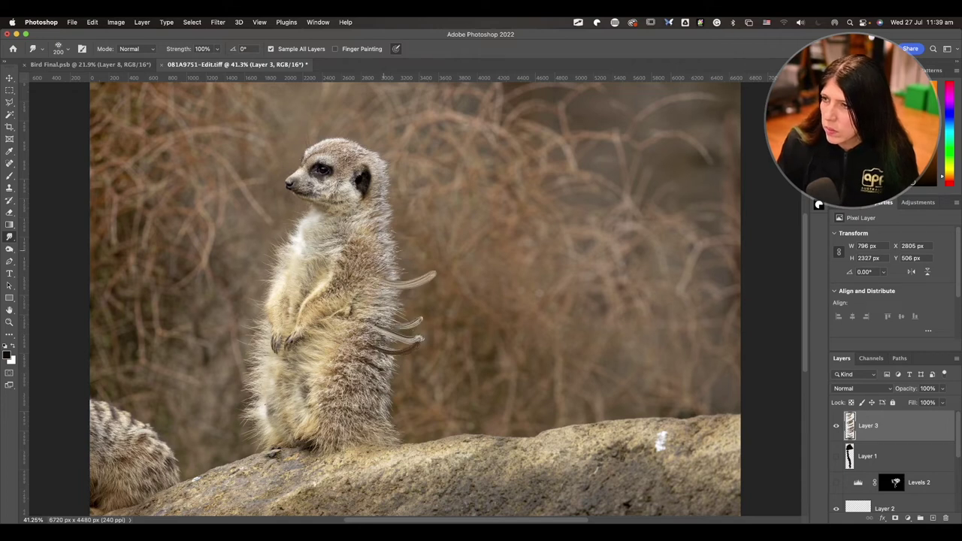
{"action": "mouse_move", "coordinate": [385, 255]}
{"action": "left_mouse_down"}
{"action": "mouse_move", "coordinate": [427, 239]}
{"action": "mouse_move", "coordinate": [412, 146]}
{"action": "left_mouse_up"}
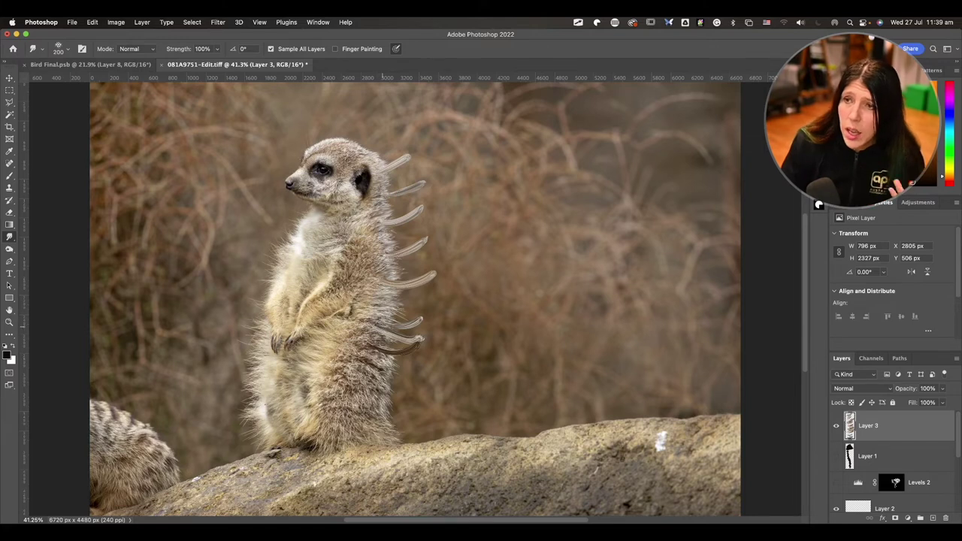
{"action": "left_click", "coordinate": [10, 249]}
{"action": "left_click", "coordinate": [12, 238]}
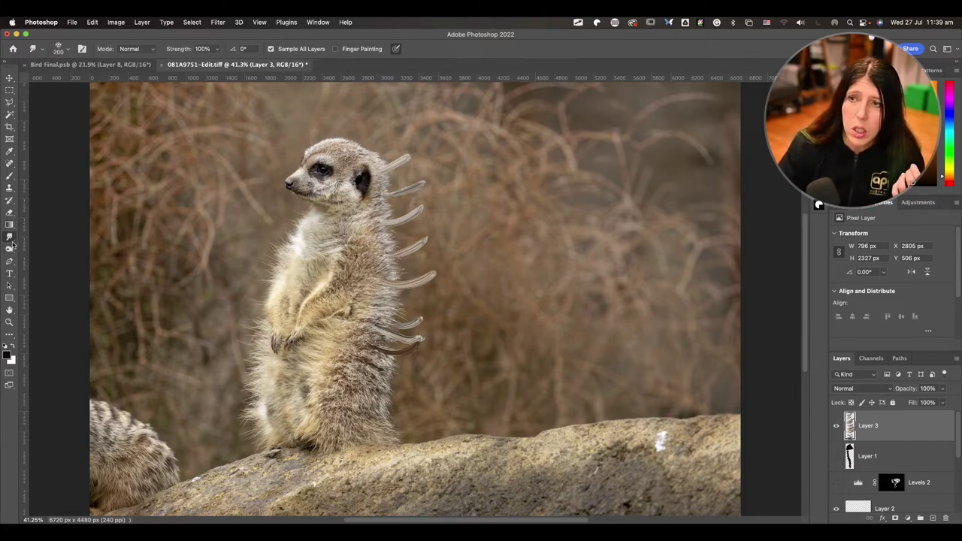
{"action": "left_click", "coordinate": [10, 177]}
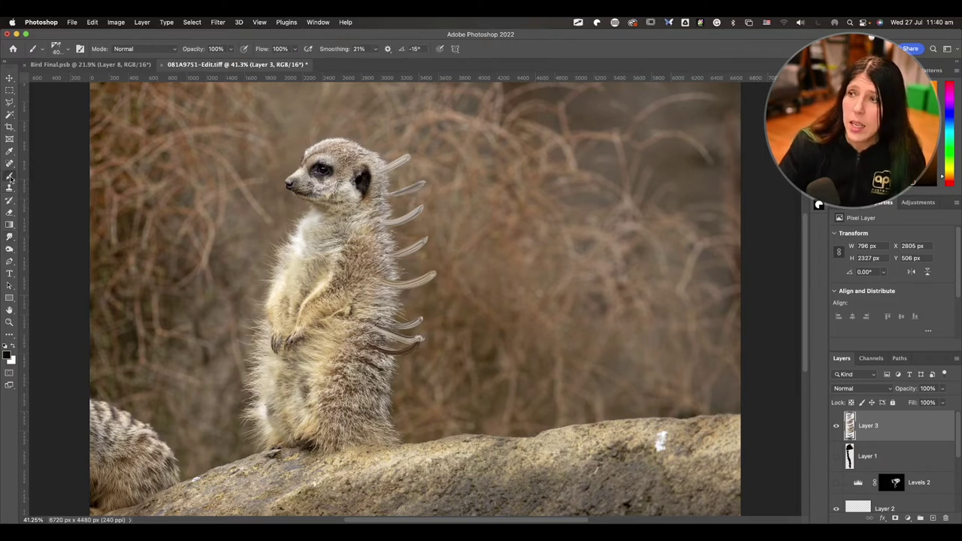
Add a layer mask to Layer 3 and select the Tree Group brush preset.
{"action": "double_click", "coordinate": [894, 517]}
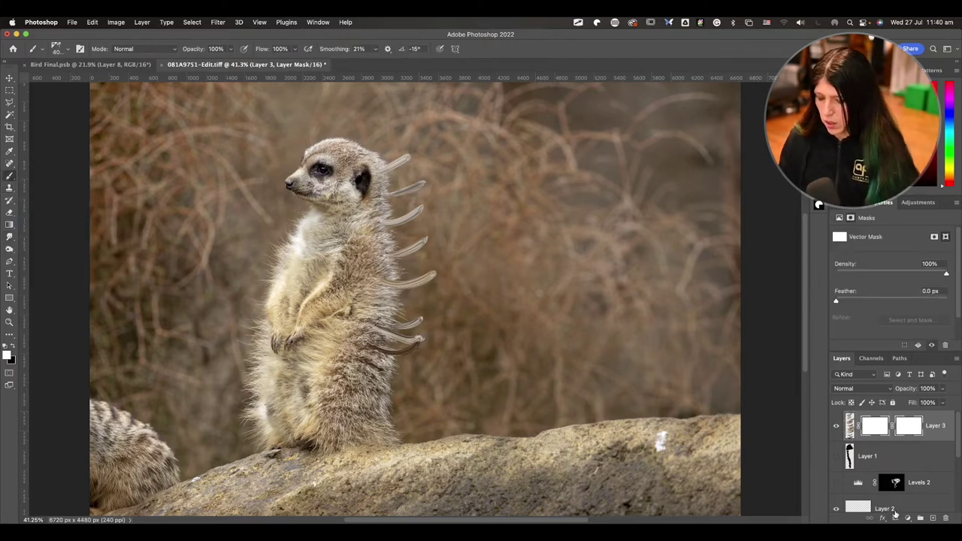
{"action": "key", "text": "super+z"}
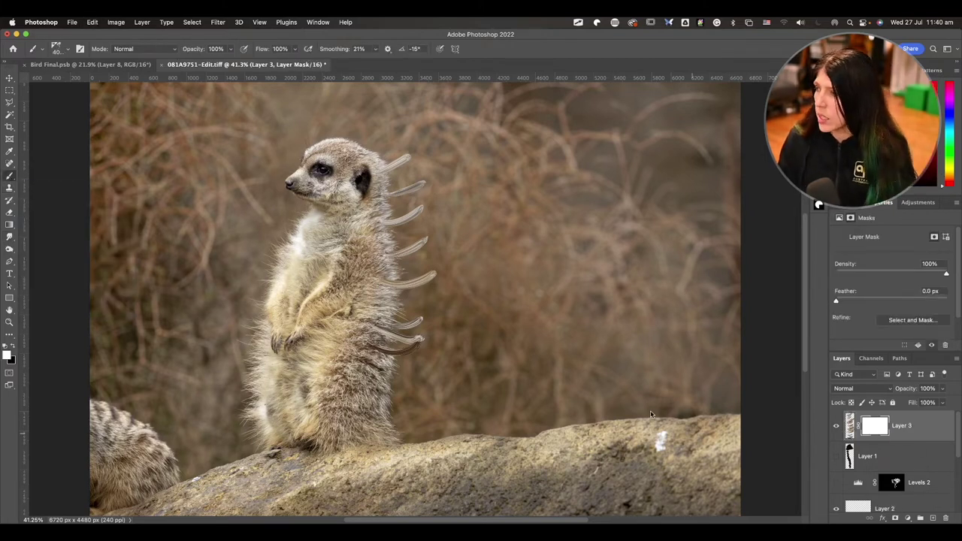
{"action": "left_click", "coordinate": [57, 50]}
{"action": "scroll", "coordinate": [87, 263], "scroll_direction": "down", "scroll_amount": 5}
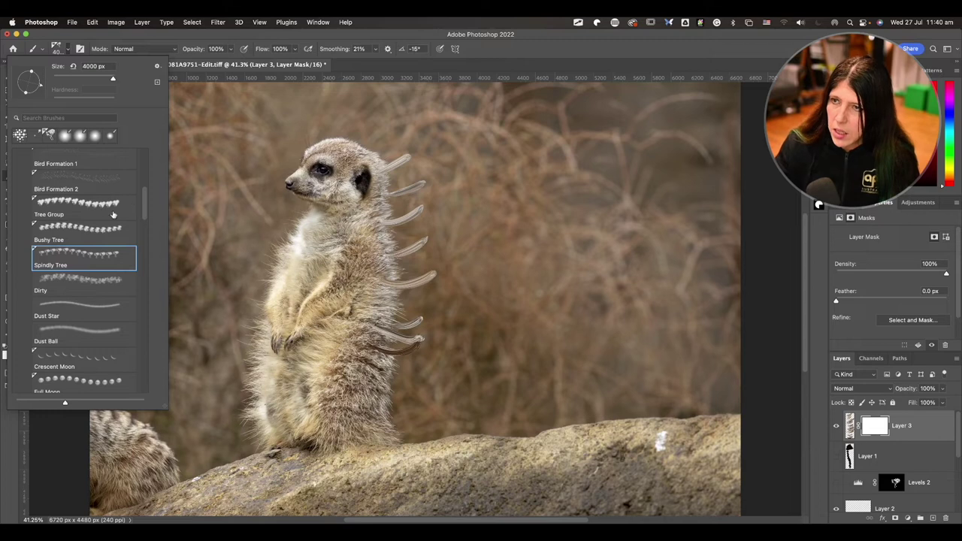
{"action": "left_click", "coordinate": [99, 209]}
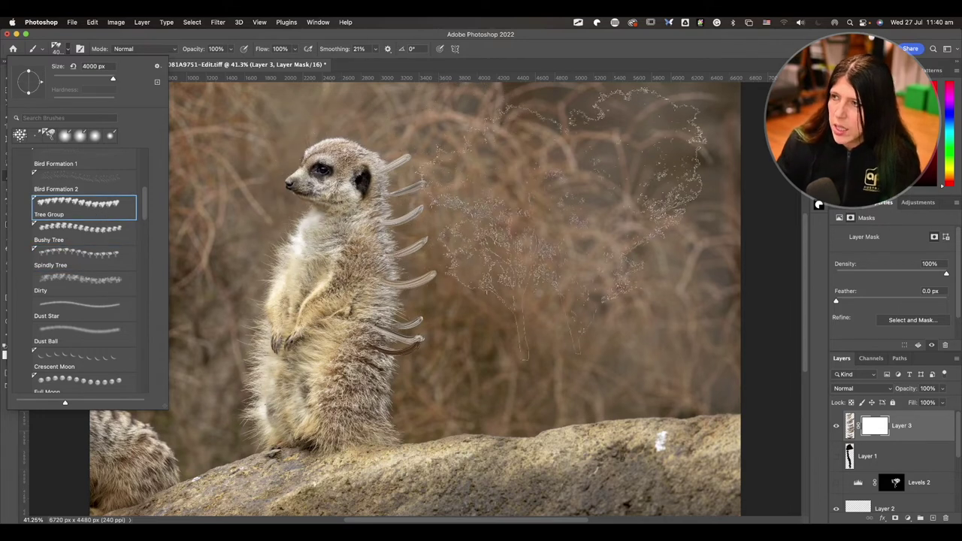
{"action": "key", "text": "Return"}
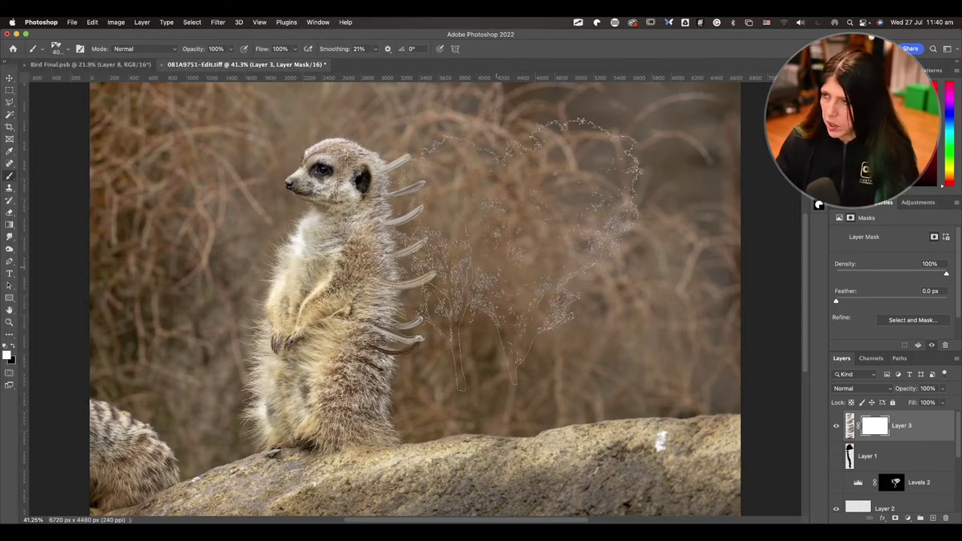
Paint black on the mask over the back spikes, then reduce the brush to 700.
{"action": "key", "text": "bracketleft"}
{"action": "key", "text": "bracketleft"}
{"action": "key", "text": "bracketleft"}
{"action": "key", "text": "bracketleft"}
{"action": "key", "text": "bracketleft"}
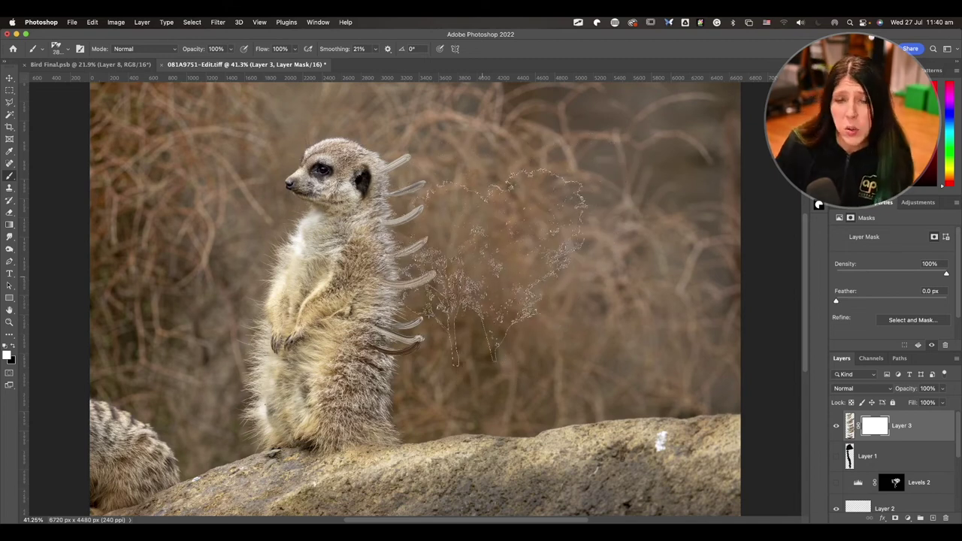
{"action": "key", "text": "bracketleft"}
{"action": "key", "text": "bracketleft"}
{"action": "key", "text": "bracketleft"}
{"action": "key", "text": "bracketleft"}
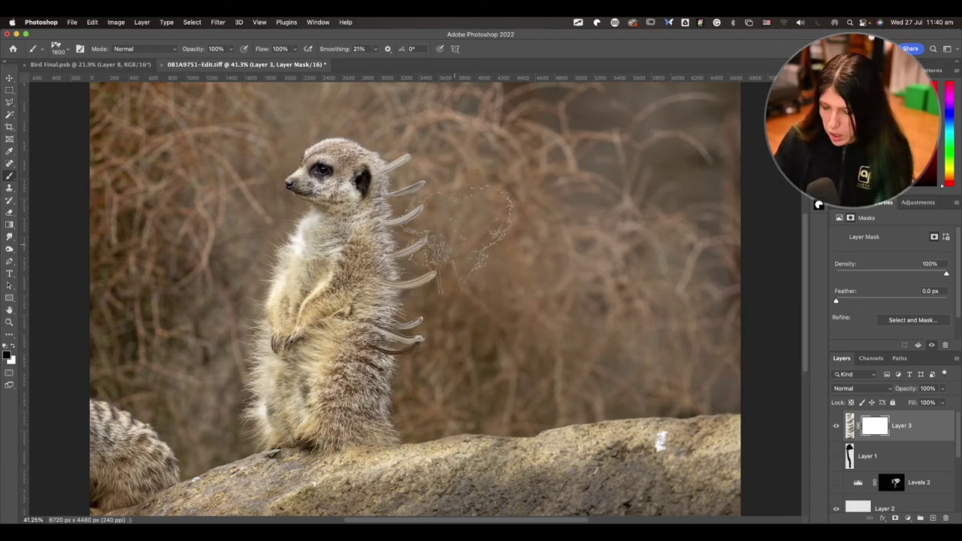
{"action": "mouse_move", "coordinate": [466, 180]}
{"action": "left_mouse_down"}
{"action": "mouse_move", "coordinate": [453, 359]}
{"action": "mouse_move", "coordinate": [439, 203]}
{"action": "mouse_move", "coordinate": [435, 230]}
{"action": "mouse_move", "coordinate": [447, 203]}
{"action": "left_mouse_up"}
{"action": "key", "text": "bracketleft"}
{"action": "key", "text": "bracketleft"}
{"action": "key", "text": "bracketleft"}
{"action": "key", "text": "bracketleft"}
{"action": "key", "text": "bracketleft"}
{"action": "key", "text": "bracketleft"}
{"action": "key", "text": "bracketleft"}
{"action": "key", "text": "bracketleft"}
{"action": "key", "text": "bracketleft"}
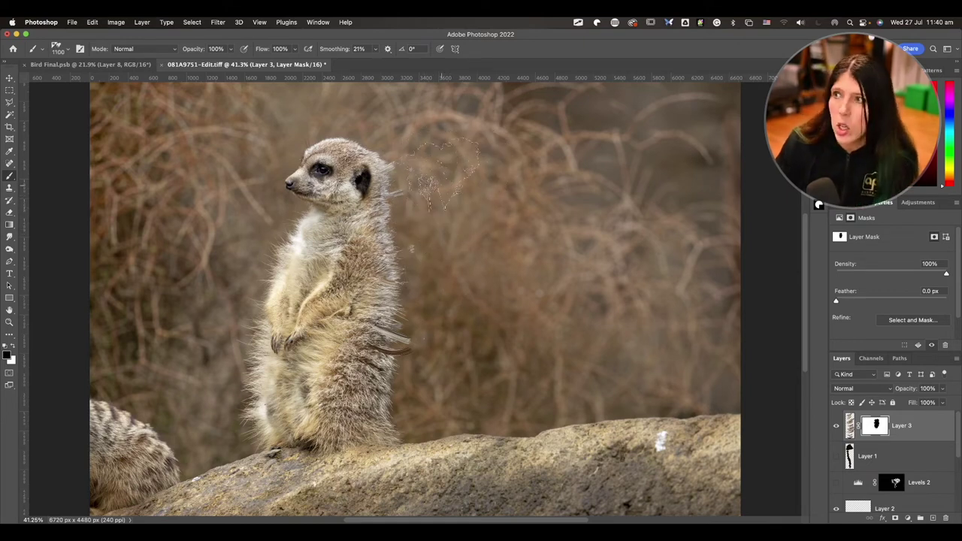
{"action": "key", "text": "bracketleft"}
{"action": "key", "text": "bracketleft"}
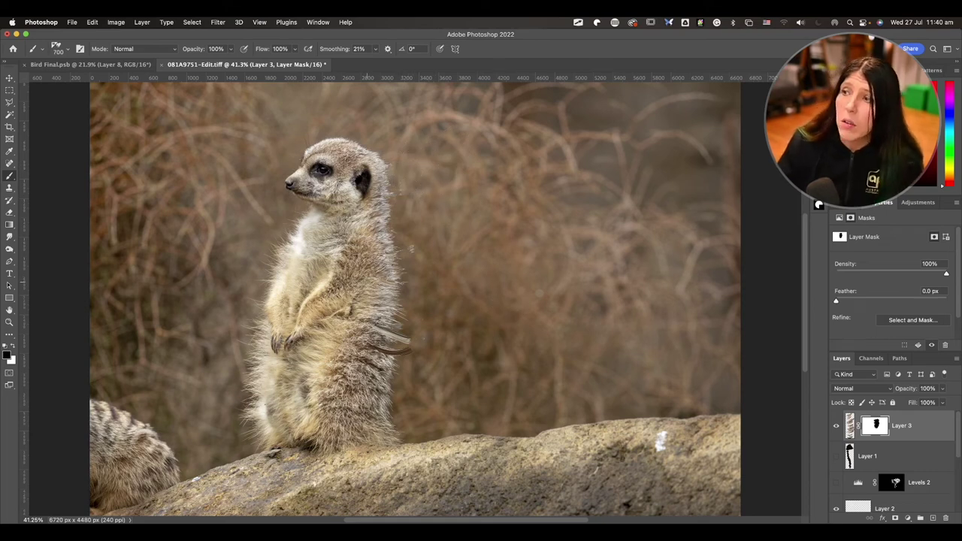
Clone tree-like texture onto a new Layer 4 with the Bird Formation 2 Clone Stamp brush, then add Layer 5.
{"action": "left_click", "coordinate": [932, 519]}
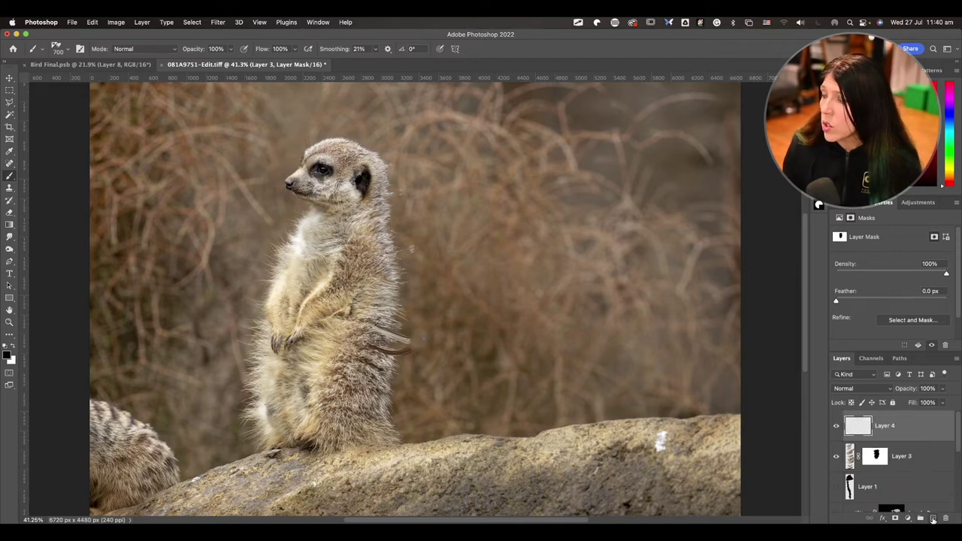
{"action": "left_click", "coordinate": [10, 190]}
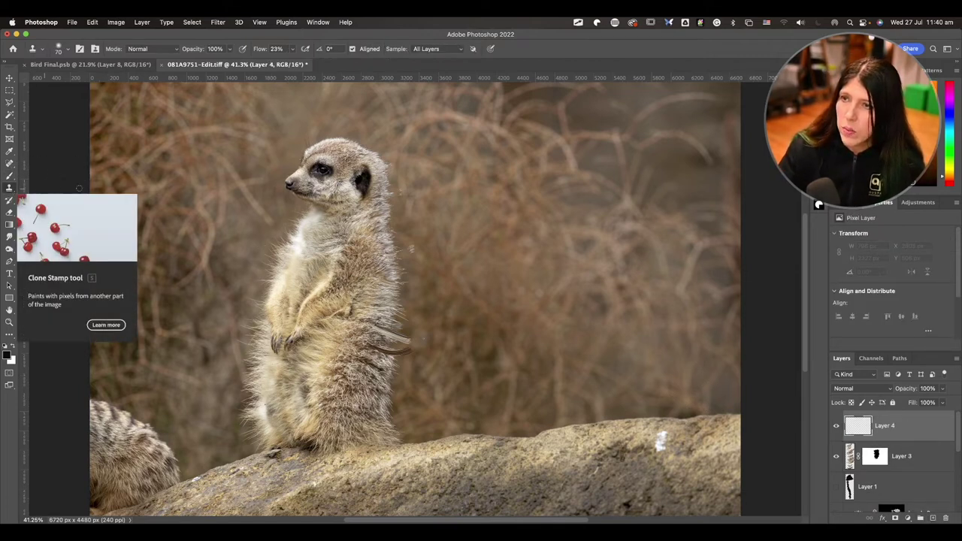
{"action": "left_click", "coordinate": [67, 49]}
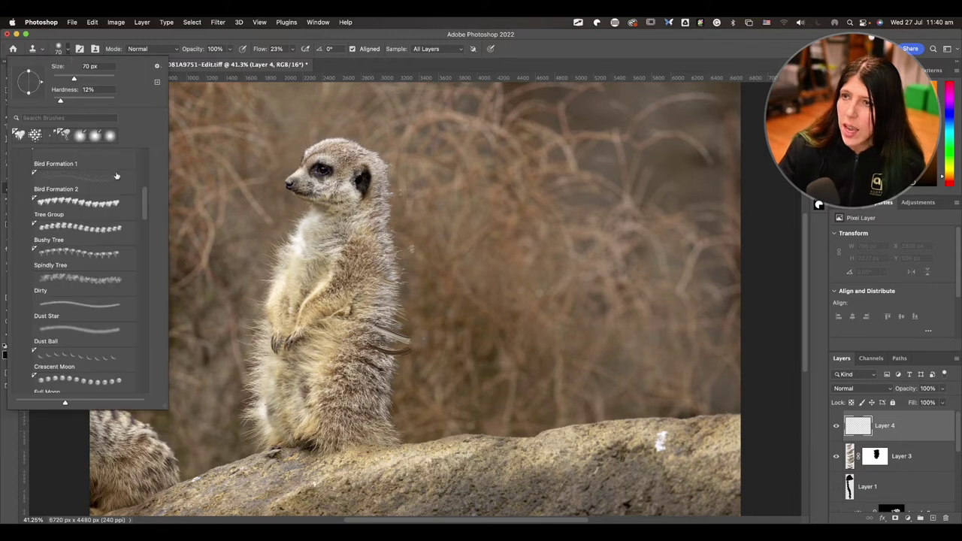
{"action": "left_click", "coordinate": [94, 214]}
{"action": "left_click", "coordinate": [339, 38]}
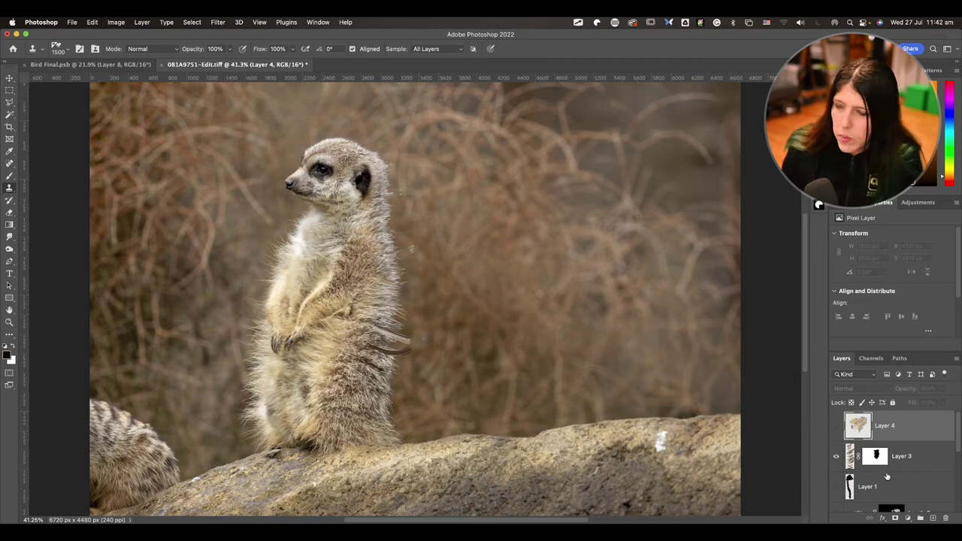
{"action": "left_click", "coordinate": [932, 518]}
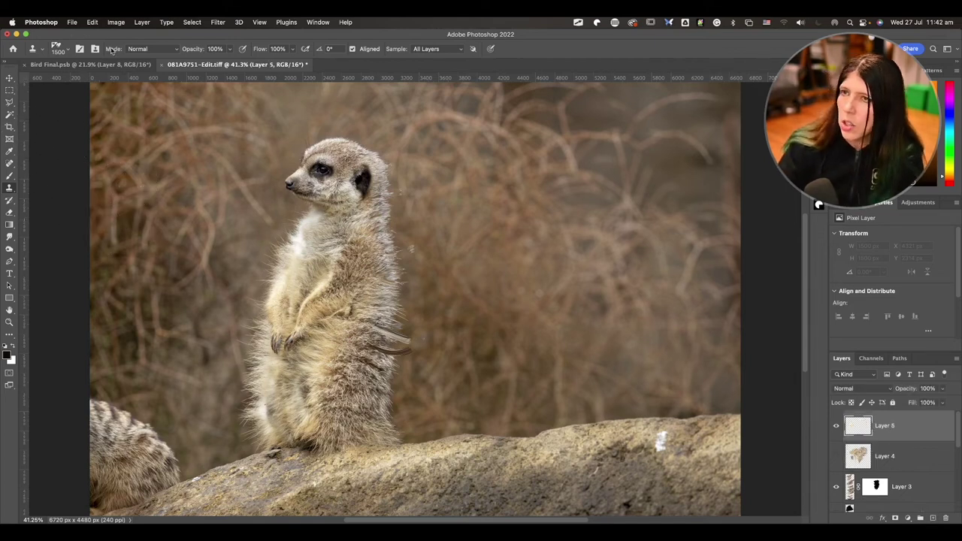
Paint a faint black shadow at 37% flow along the rock under the meerkat, then hide Layer 5.
{"action": "left_click", "coordinate": [63, 49]}
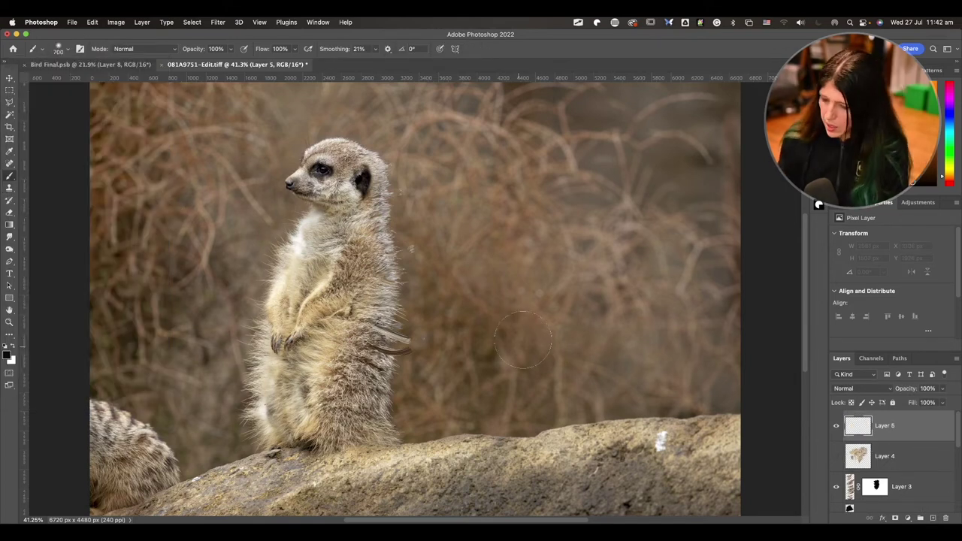
{"action": "key", "text": "b"}
{"action": "left_click_drag", "start_coordinate": [334, 443], "coordinate": [473, 434]}
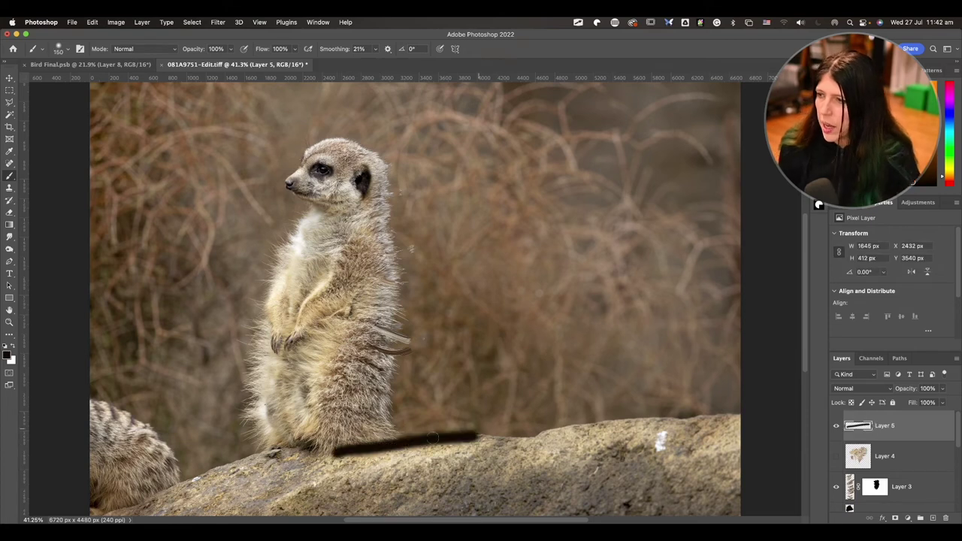
{"action": "key", "text": "super+z"}
{"action": "left_click", "coordinate": [295, 451]}
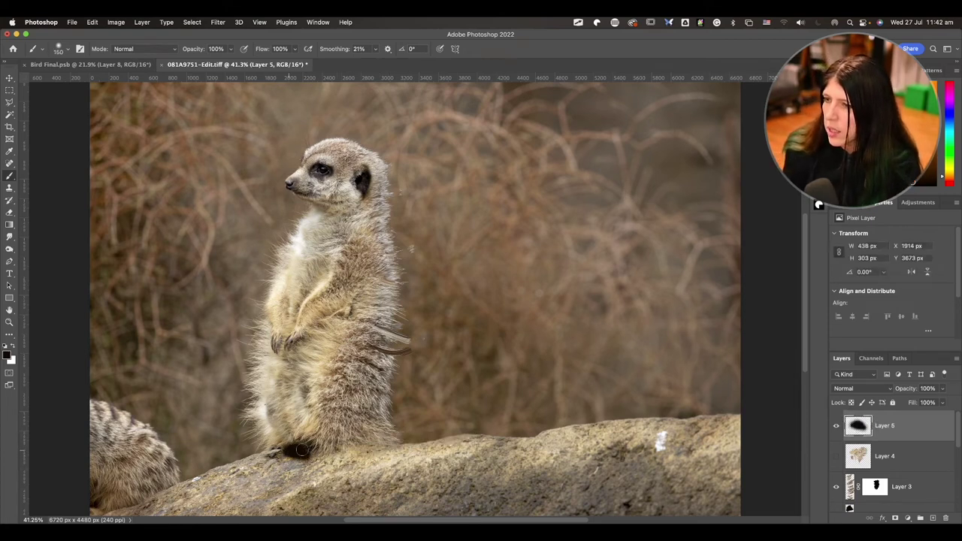
{"action": "key", "text": "super+z"}
{"action": "left_click_drag", "start_coordinate": [294, 49], "coordinate": [268, 69]}
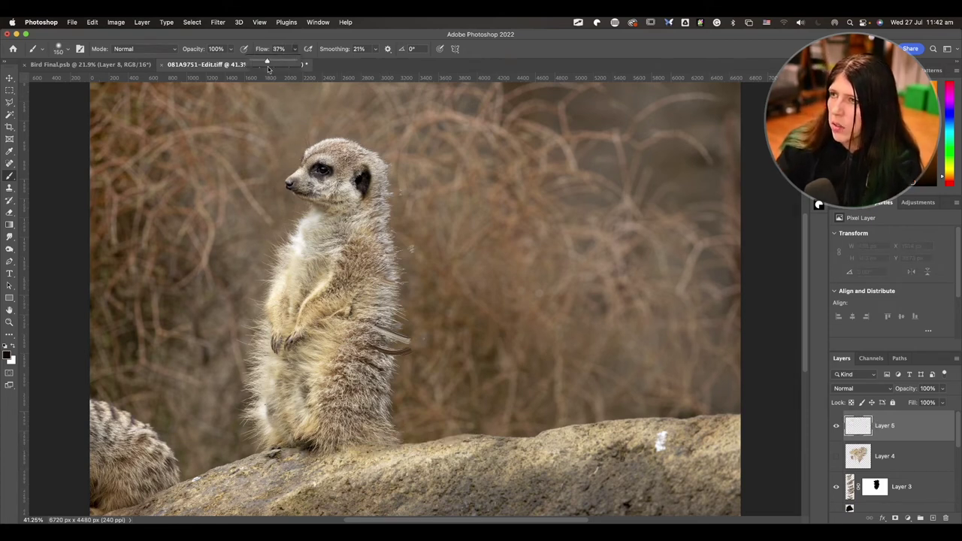
{"action": "mouse_move", "coordinate": [280, 452]}
{"action": "left_mouse_down"}
{"action": "mouse_move", "coordinate": [379, 445]}
{"action": "mouse_move", "coordinate": [320, 448]}
{"action": "left_mouse_up"}
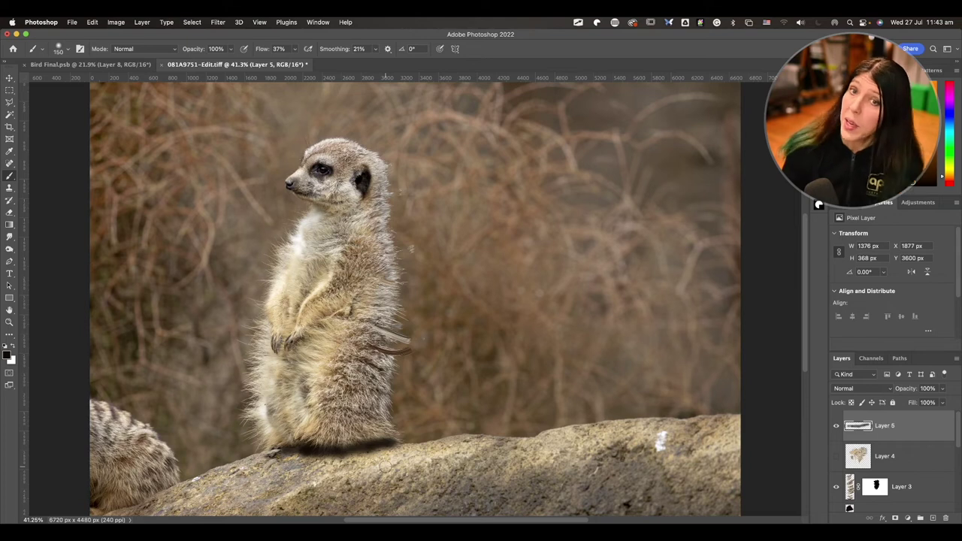
{"action": "left_click", "coordinate": [835, 426]}
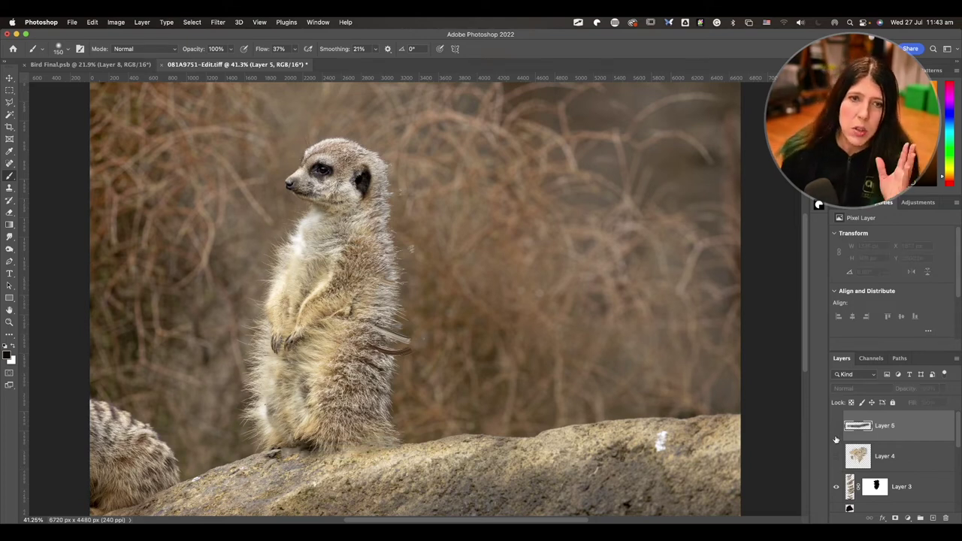
Add a darkening Levels adjustment with an inverted mask, painted white along the rock edge under the feet.
{"action": "left_click", "coordinate": [907, 519]}
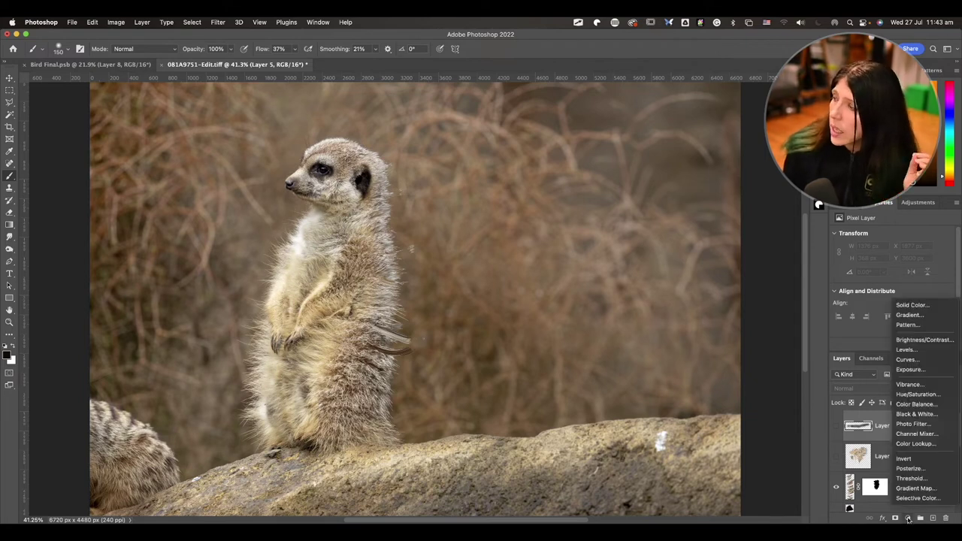
{"action": "left_click", "coordinate": [918, 353]}
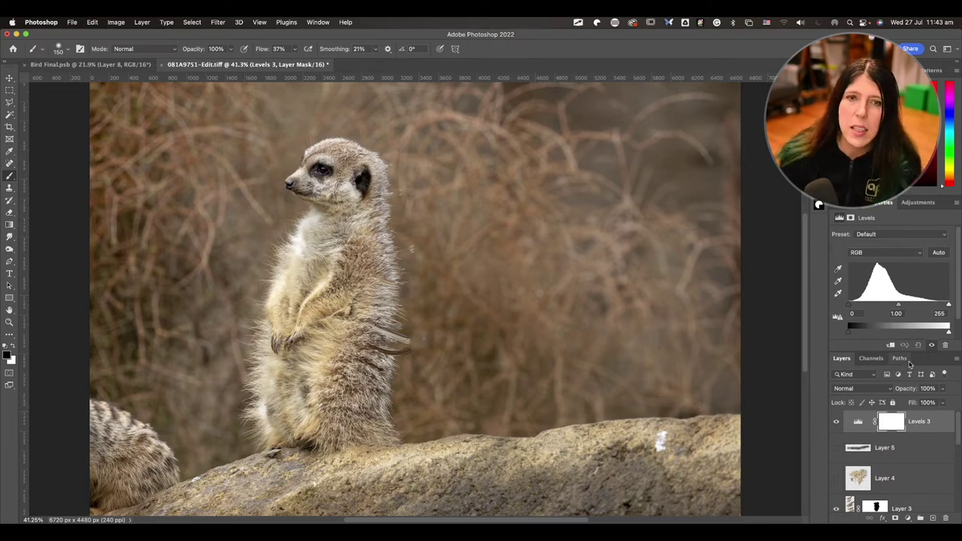
{"action": "left_click_drag", "start_coordinate": [948, 333], "coordinate": [866, 334]}
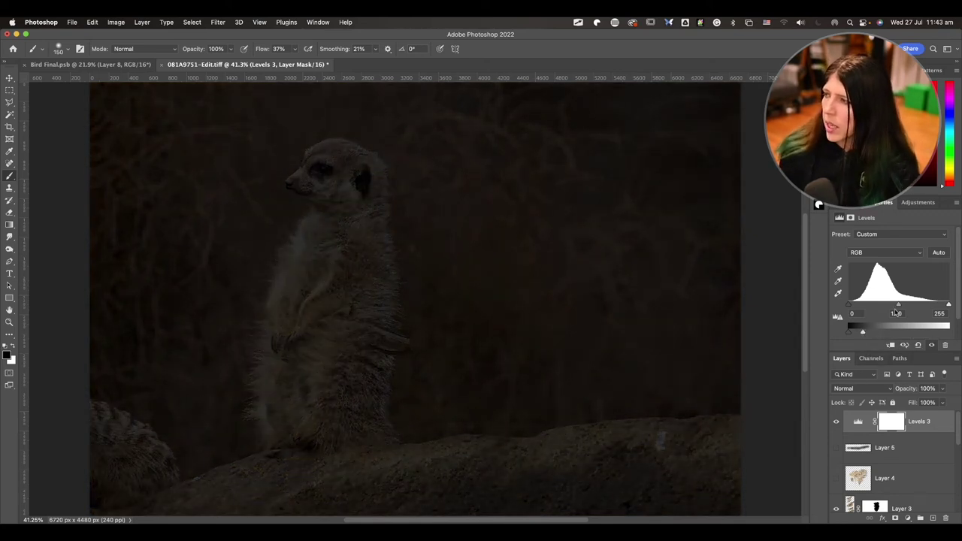
{"action": "key", "text": "super+i"}
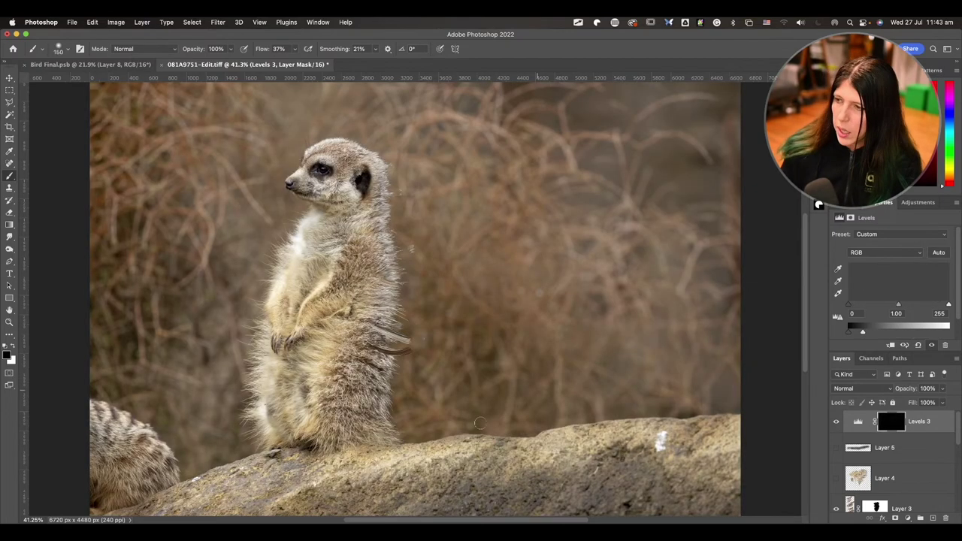
{"action": "key", "text": "x"}
{"action": "mouse_move", "coordinate": [338, 447]}
{"action": "left_mouse_down"}
{"action": "mouse_move", "coordinate": [417, 447]}
{"action": "mouse_move", "coordinate": [272, 450]}
{"action": "left_mouse_up"}
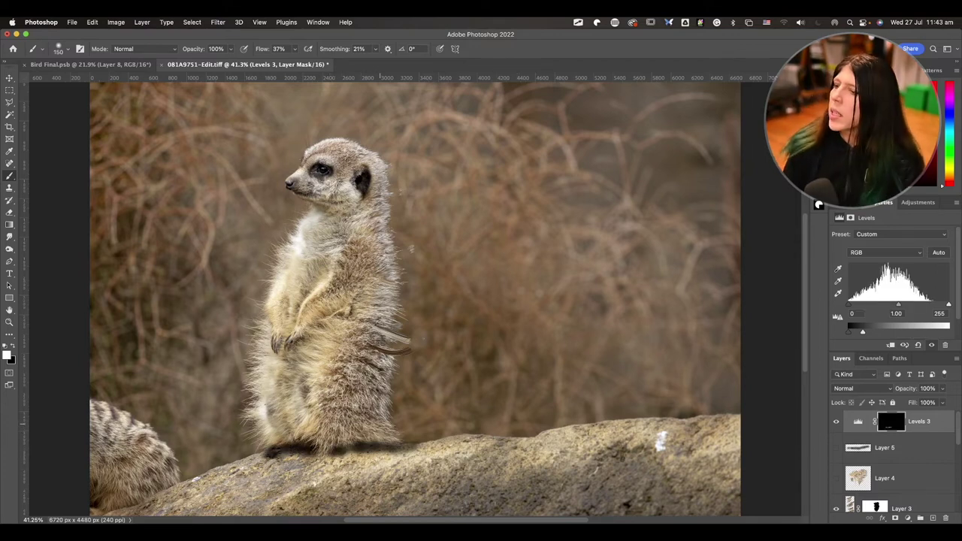
{"action": "left_click_drag", "start_coordinate": [346, 449], "coordinate": [397, 440]}
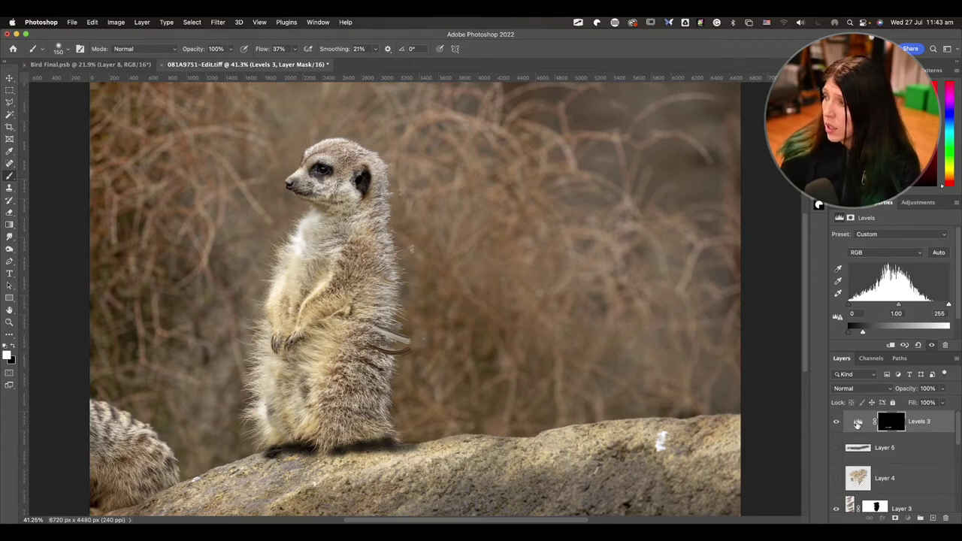
Tweak the Levels 3 midtones, set Red channel midtones to 1.64, and blend it in Multiply mode.
{"action": "left_click", "coordinate": [858, 423]}
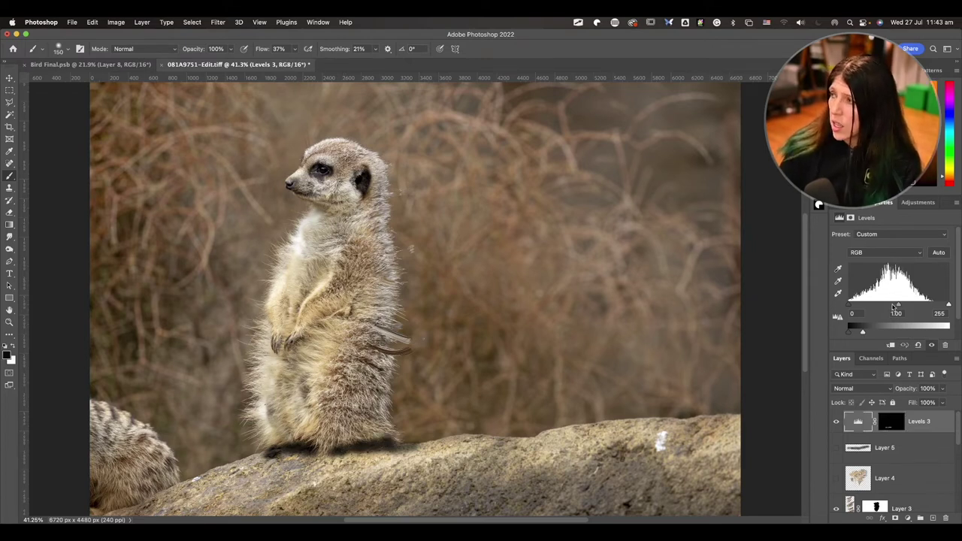
{"action": "left_click_drag", "start_coordinate": [893, 305], "coordinate": [880, 303]}
{"action": "left_click", "coordinate": [885, 253]}
{"action": "left_click", "coordinate": [882, 263]}
{"action": "left_click", "coordinate": [863, 388]}
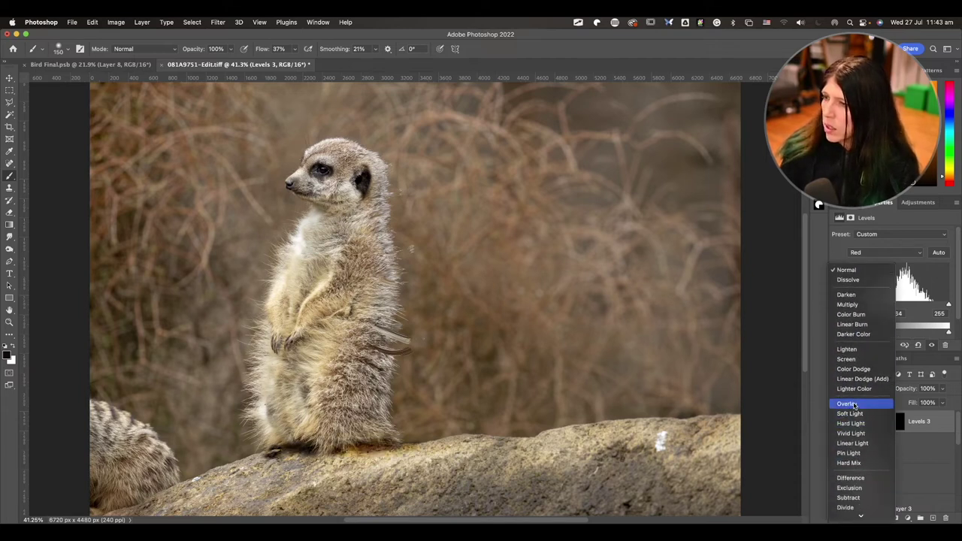
{"action": "left_click", "coordinate": [847, 305]}
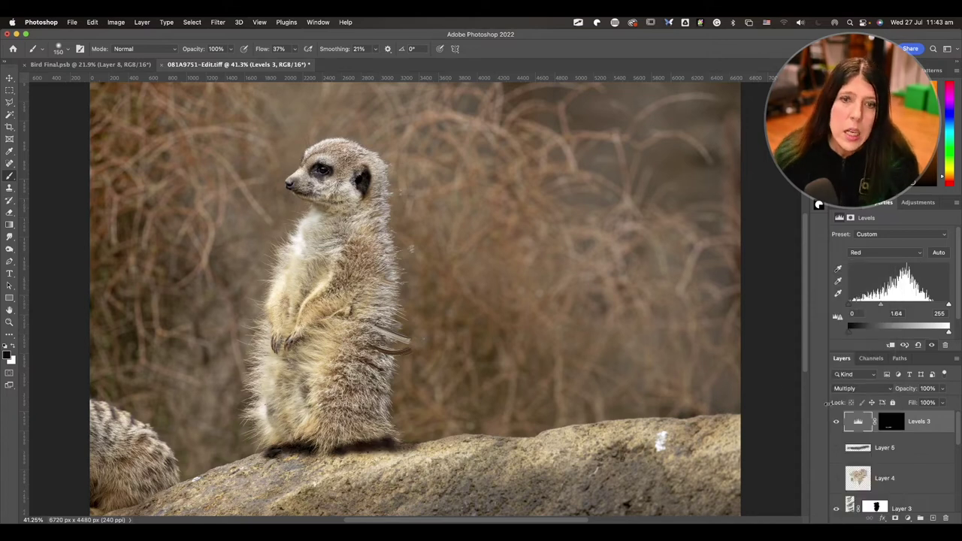